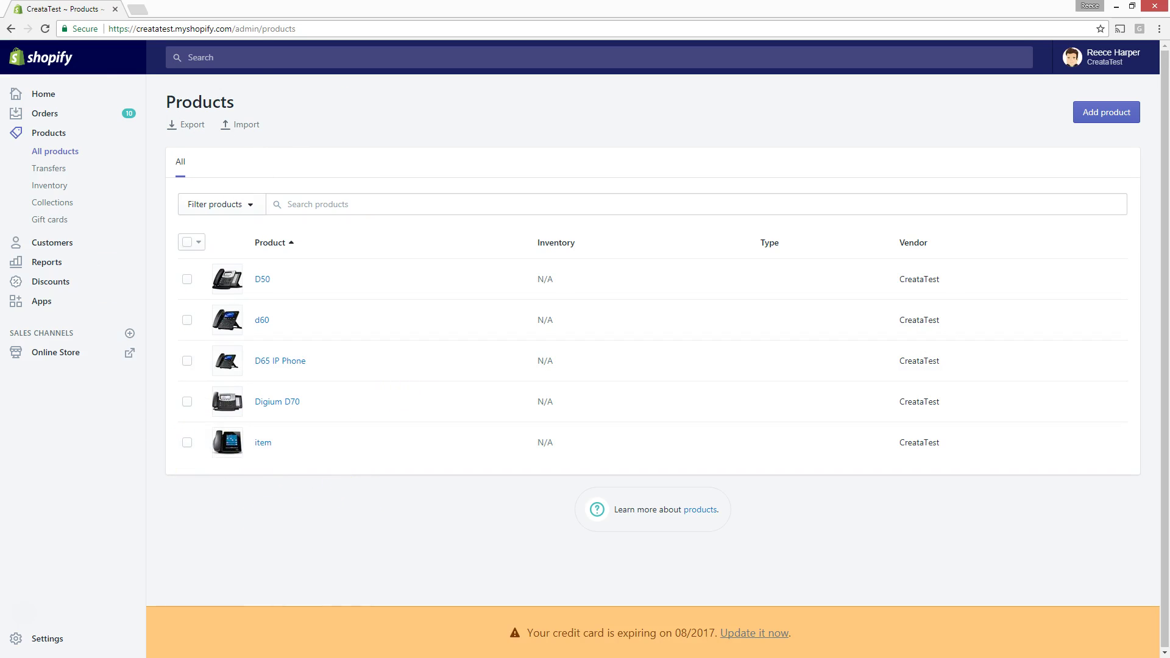
# Dock the Shopify storefront Products page as a second tab beside the admin window
pyautogui.moveTo(0, 9); pyautogui.dragTo(178, 17)
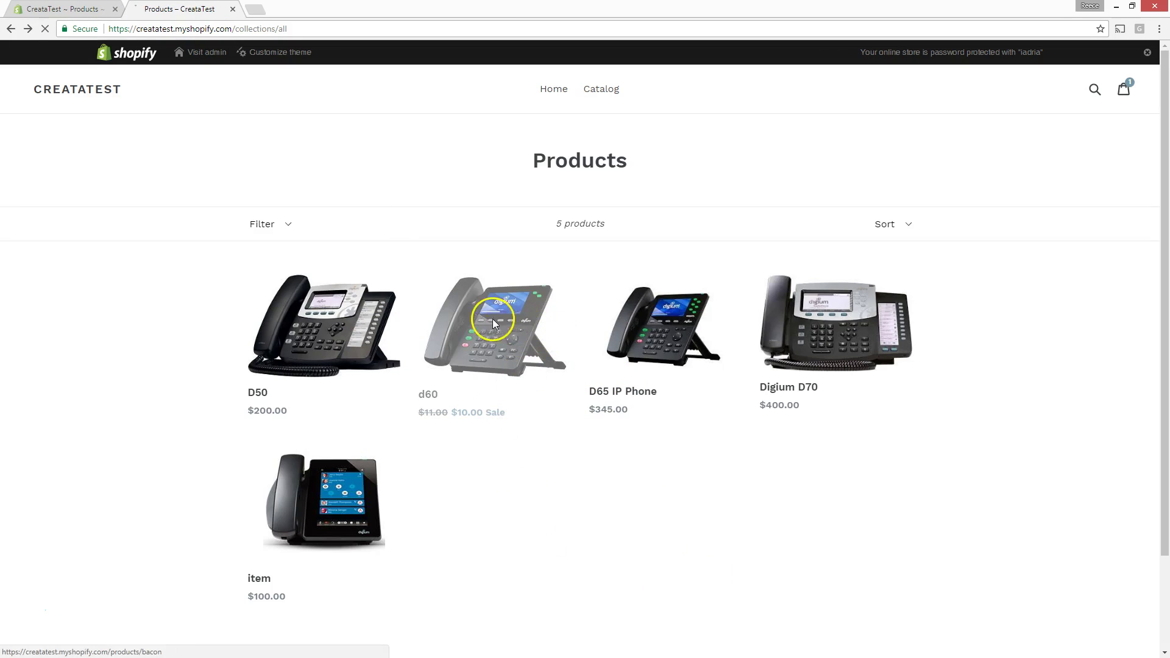
# Add the d60 to the storefront cart alongside the D65 ($355.00), then return to admin Products
pyautogui.click(485, 338)
pyautogui.click(717, 222)
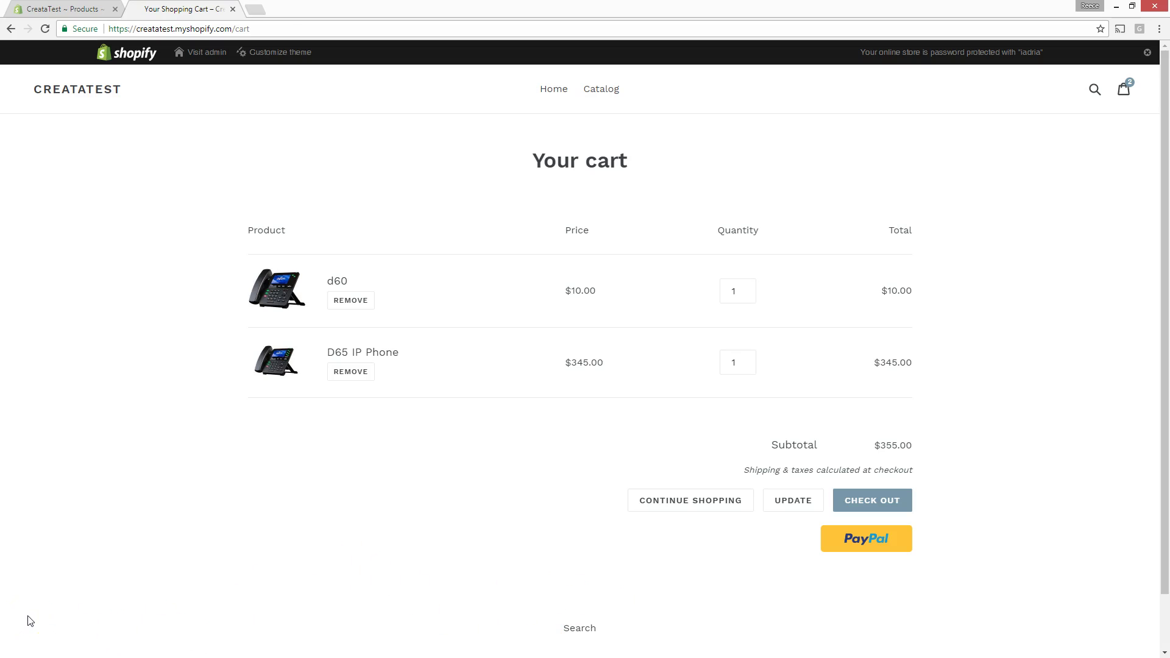
pyautogui.click(83, 11)
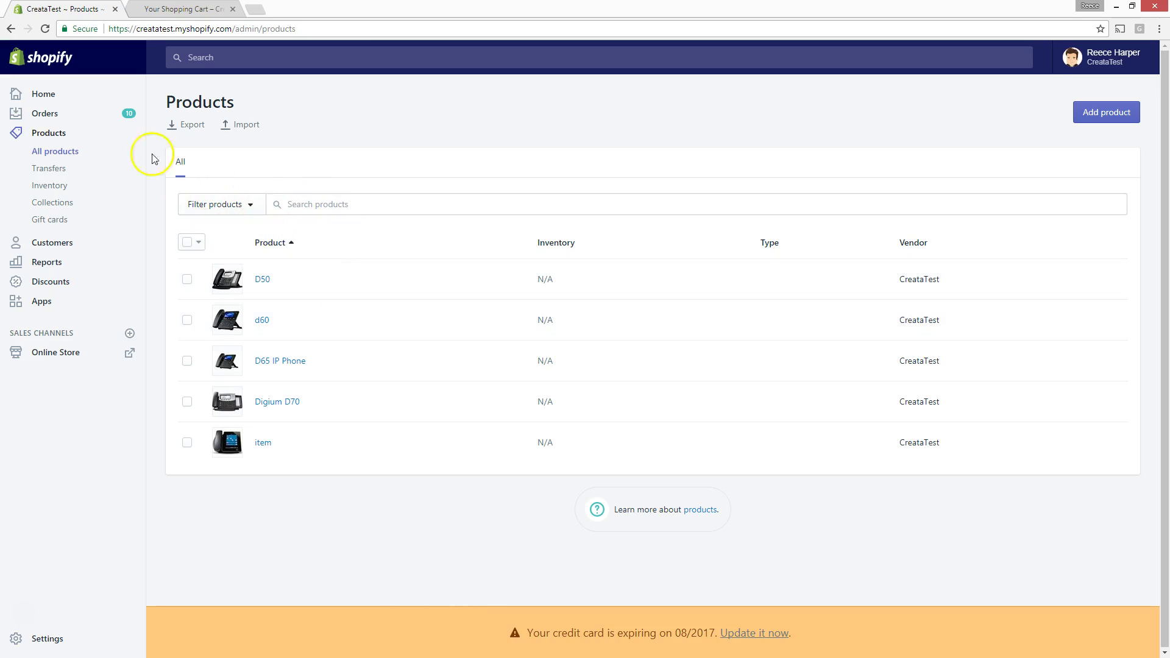
# Create a new Shopify order and add the D65 IP Phone and Digium D70 from All products
pyautogui.click(66, 116)
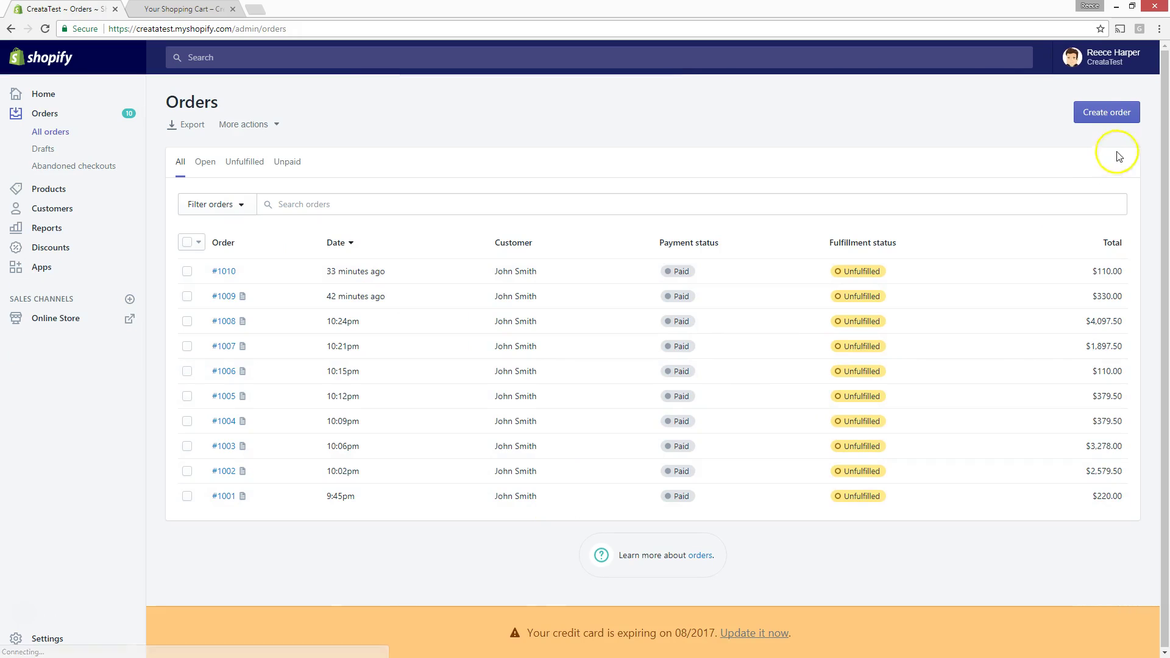
pyautogui.click(1120, 117)
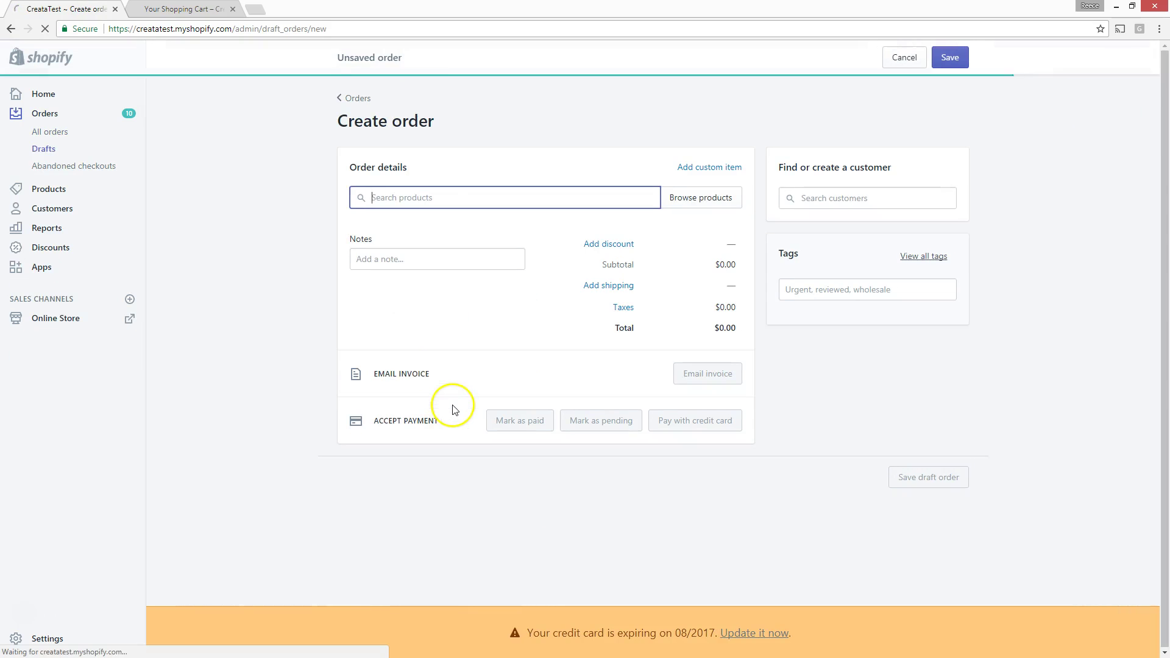
pyautogui.click(673, 197)
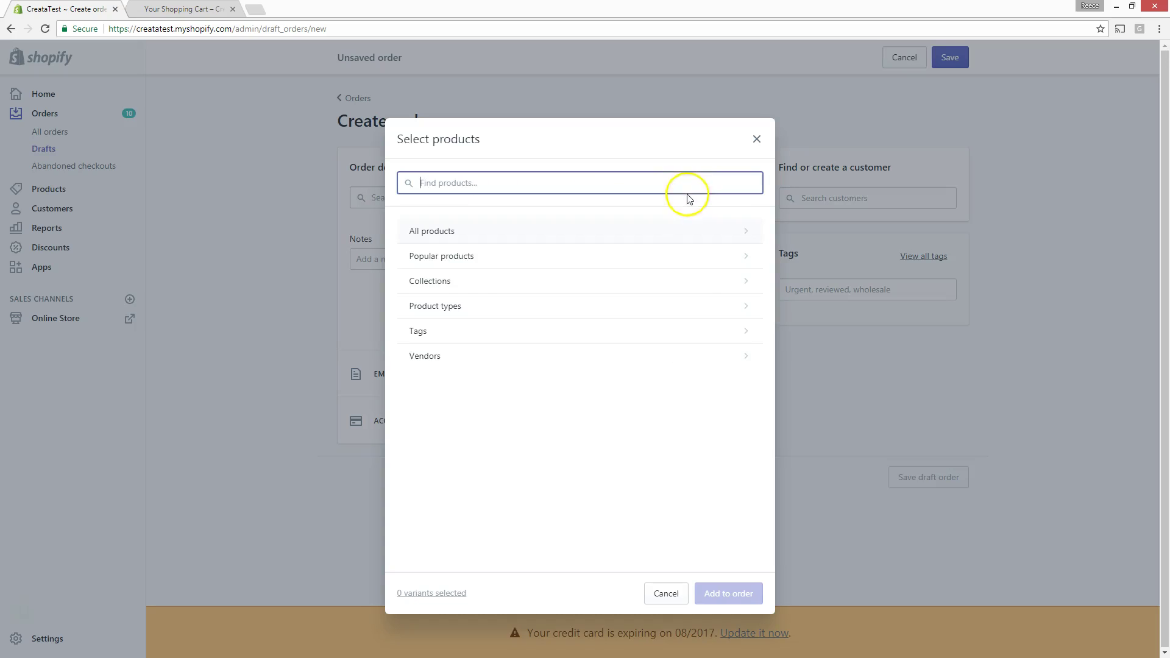
pyautogui.click(444, 242)
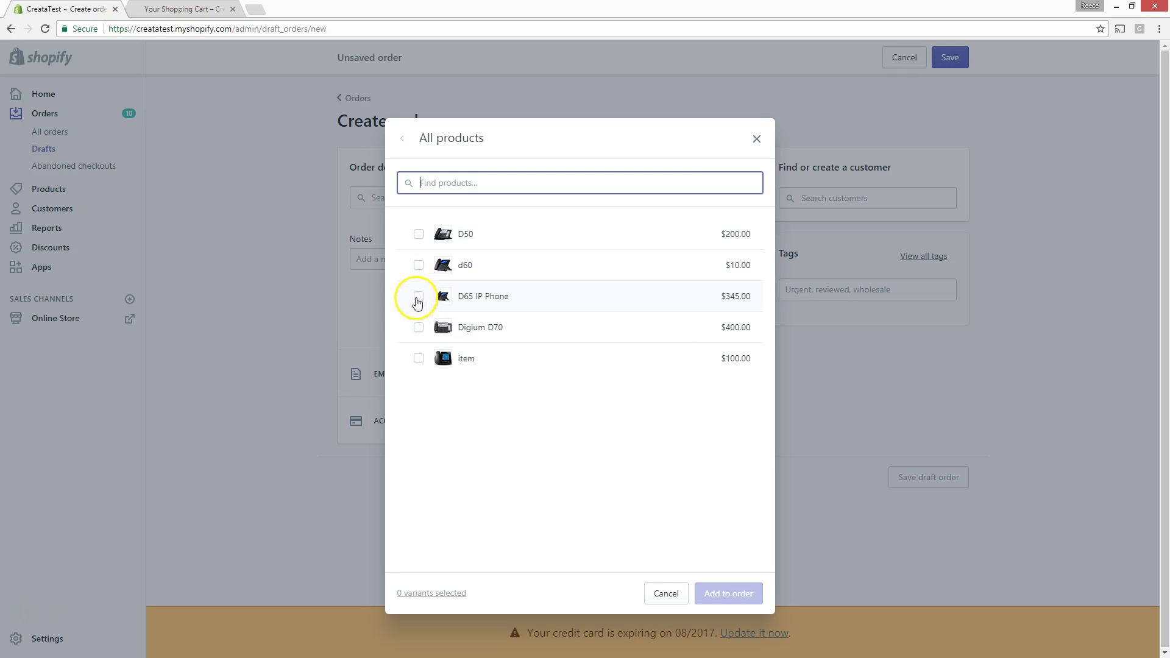
pyautogui.click(419, 296)
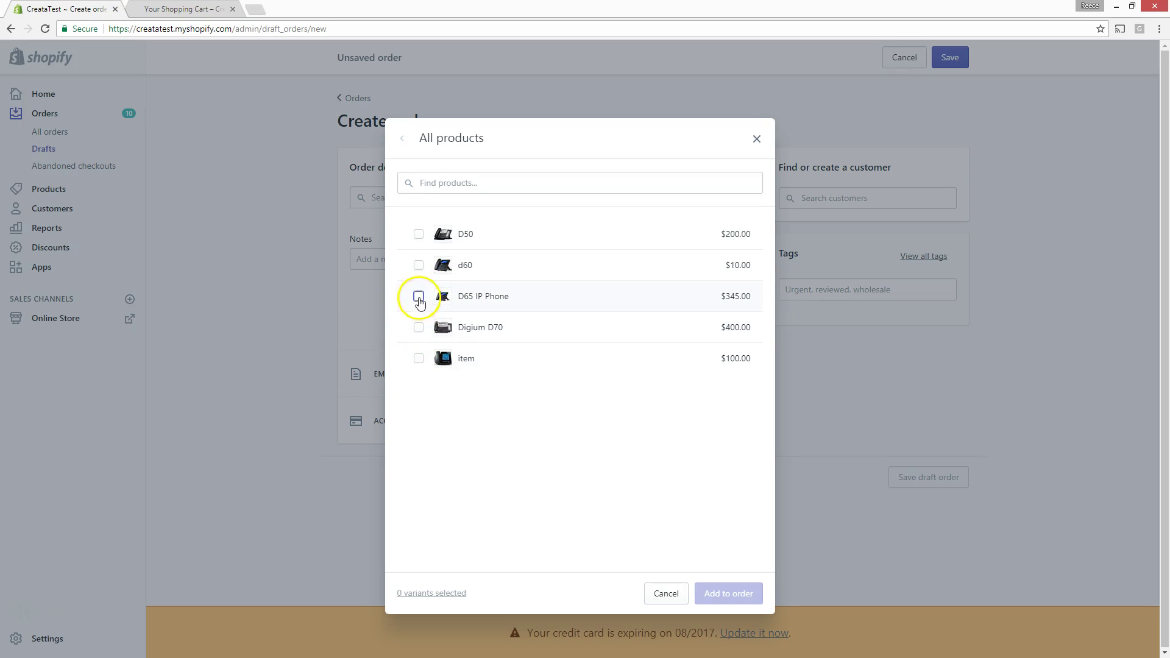
pyautogui.click(418, 328)
pyautogui.click(729, 595)
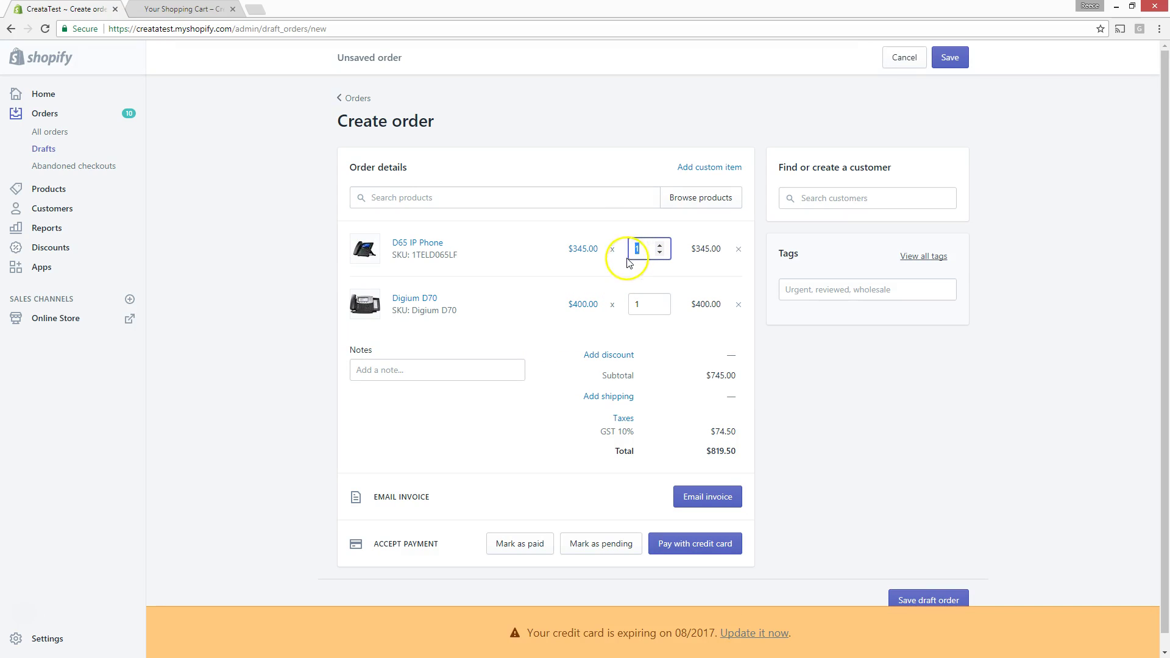
# Set quantities to 3 D65 IP Phones and 4 Digium D70s and add the note 'This is a test'
pyautogui.write('3')
pyautogui.doubleClick(635, 303)
pyautogui.write('4')
pyautogui.click(453, 378)
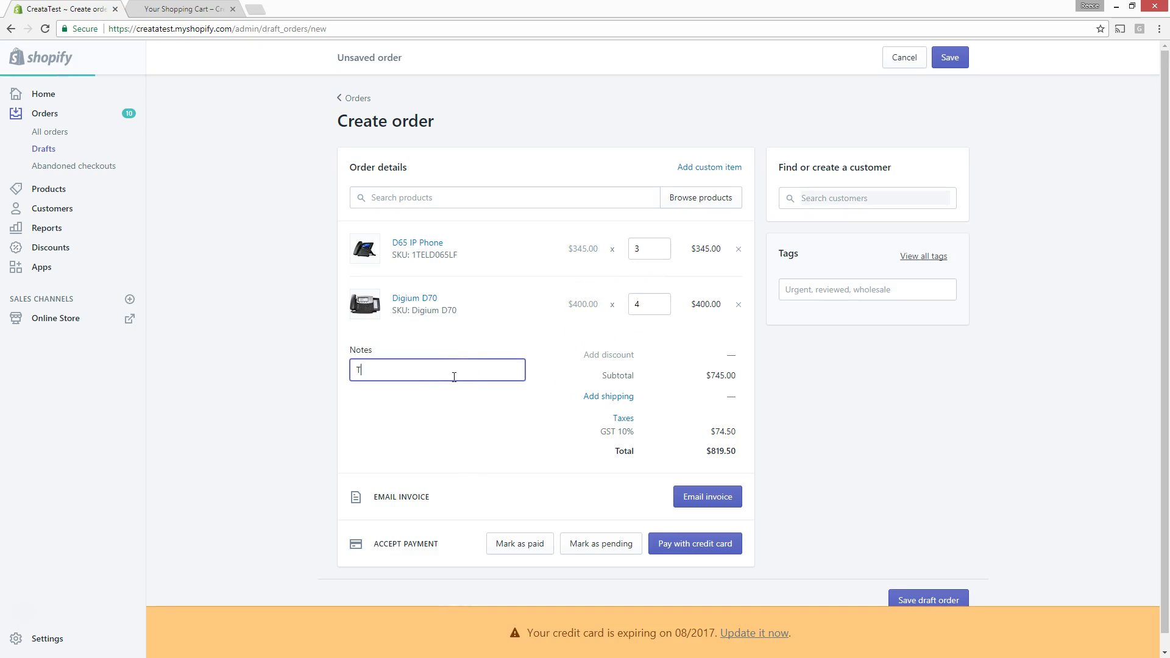
pyautogui.write('h')
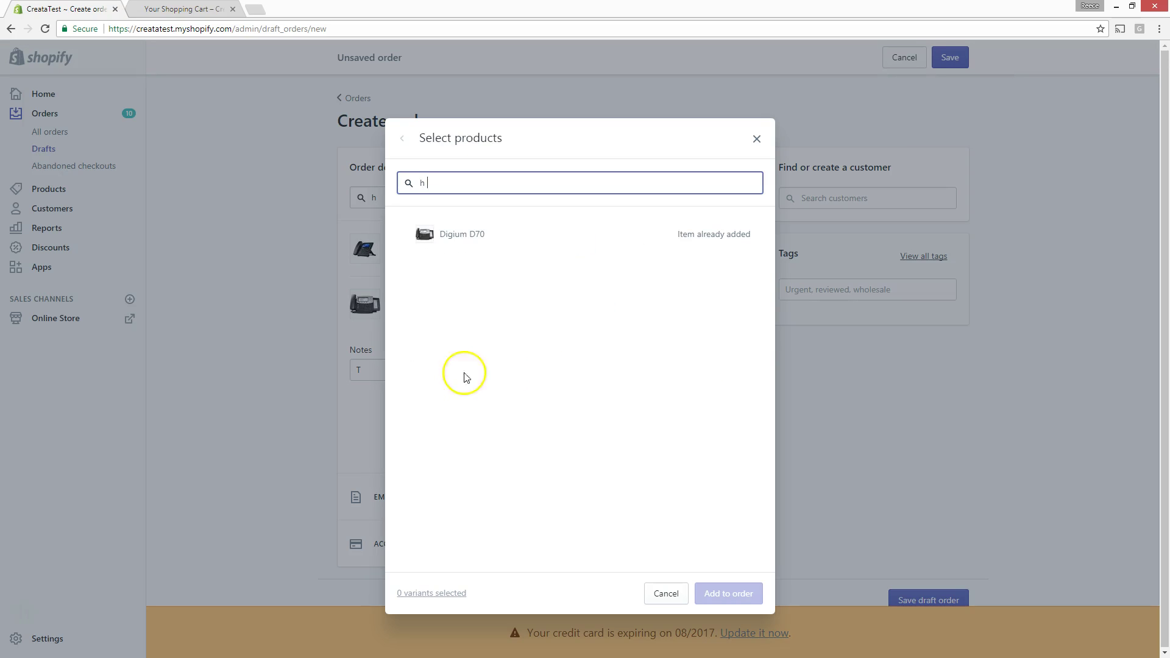
pyautogui.click(757, 139)
pyautogui.click(455, 365)
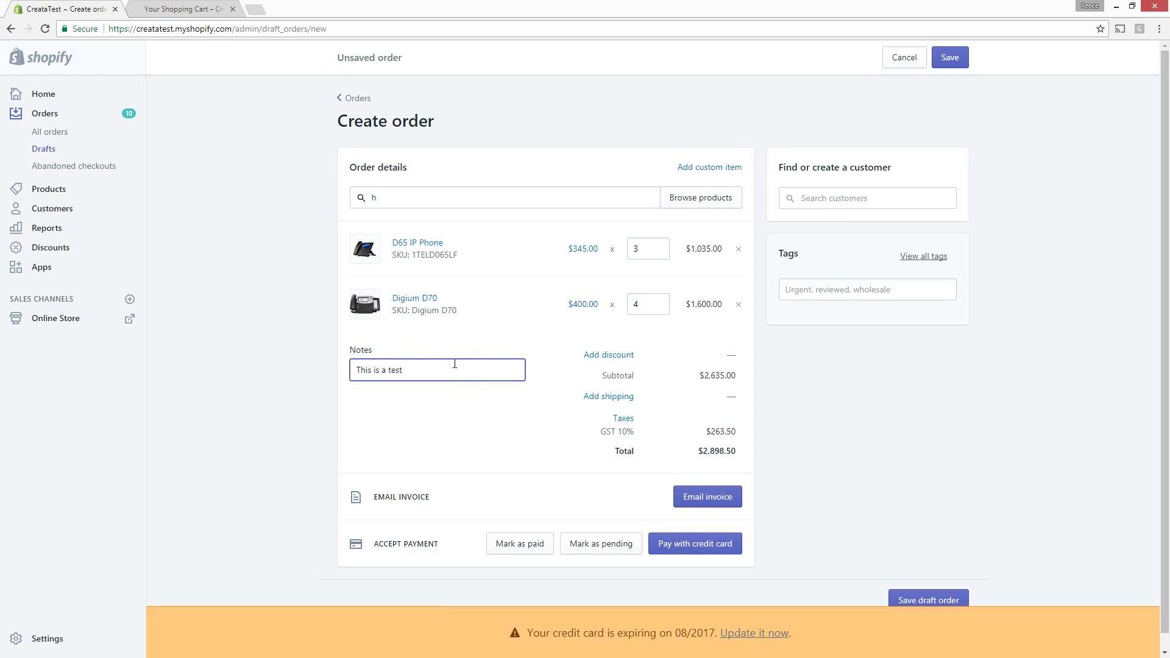
# Assign the customer found by name search and save the draft order
pyautogui.click(837, 196)
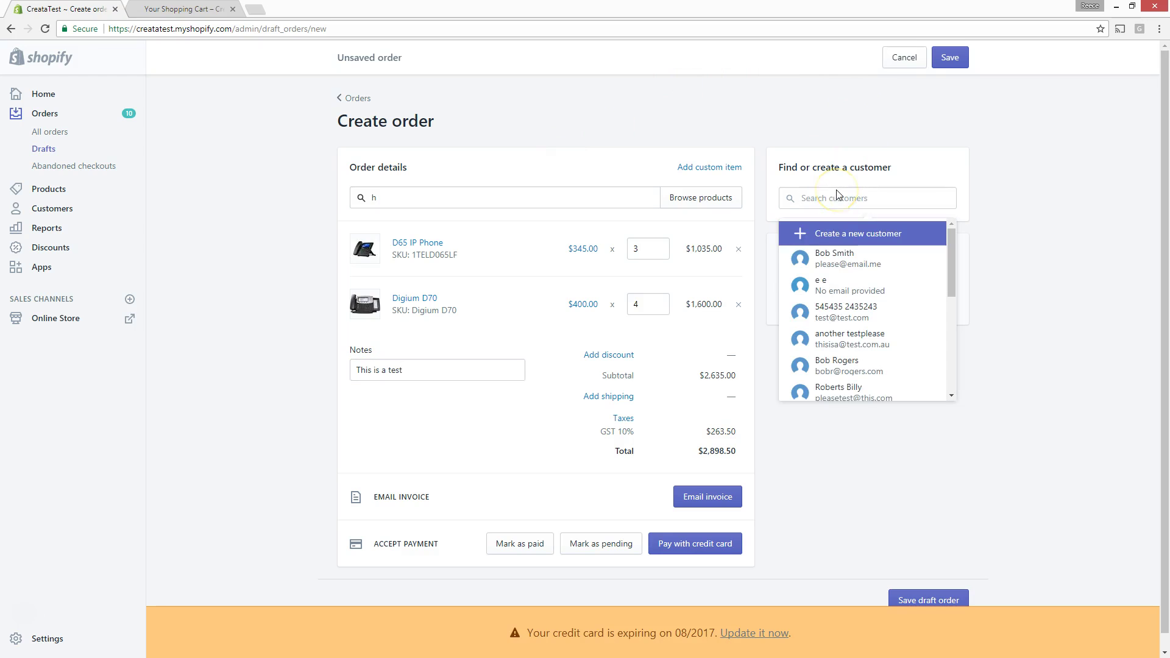
pyautogui.write('john')
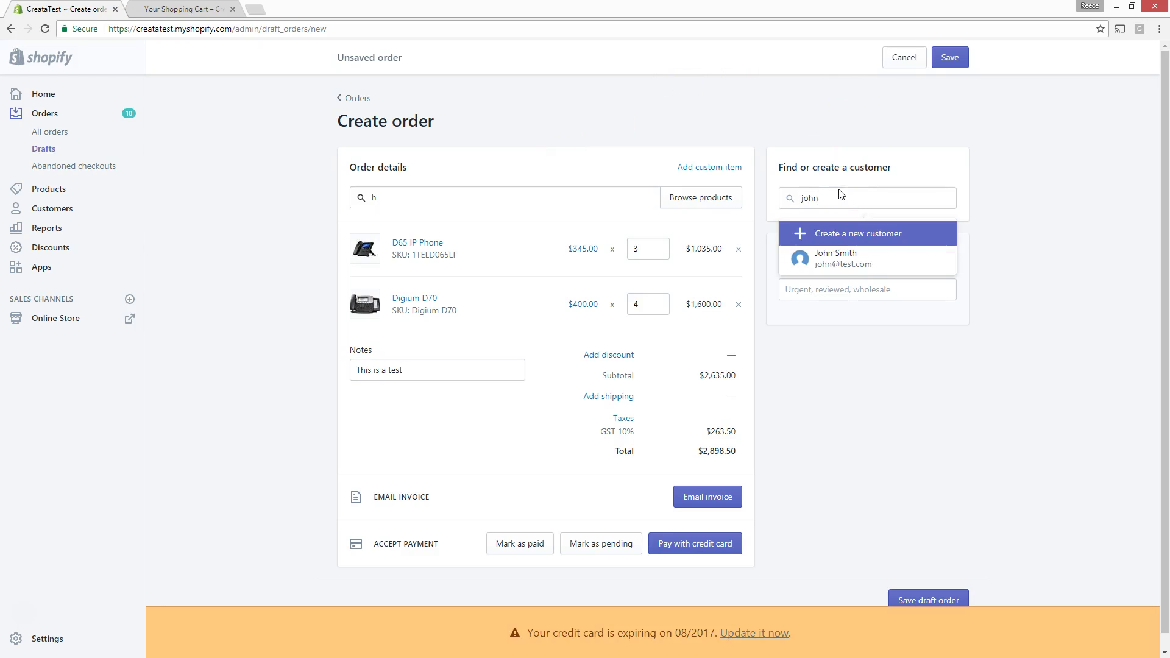
pyautogui.click(854, 260)
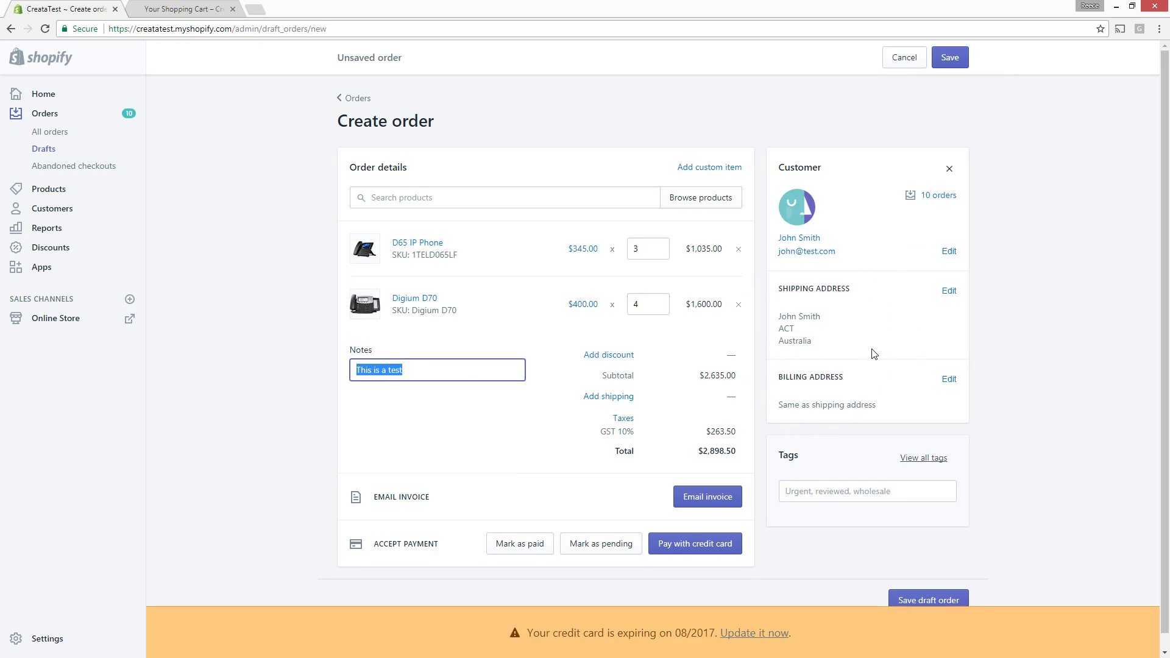
pyautogui.scroll(-1, 875, 354)
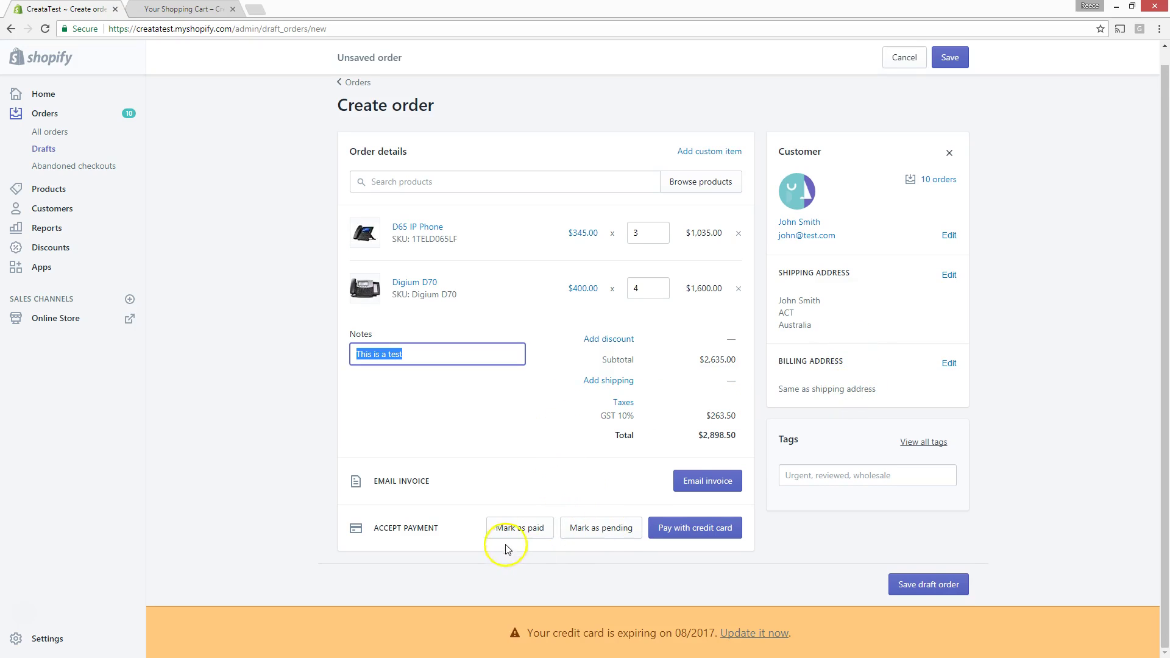
pyautogui.click(916, 586)
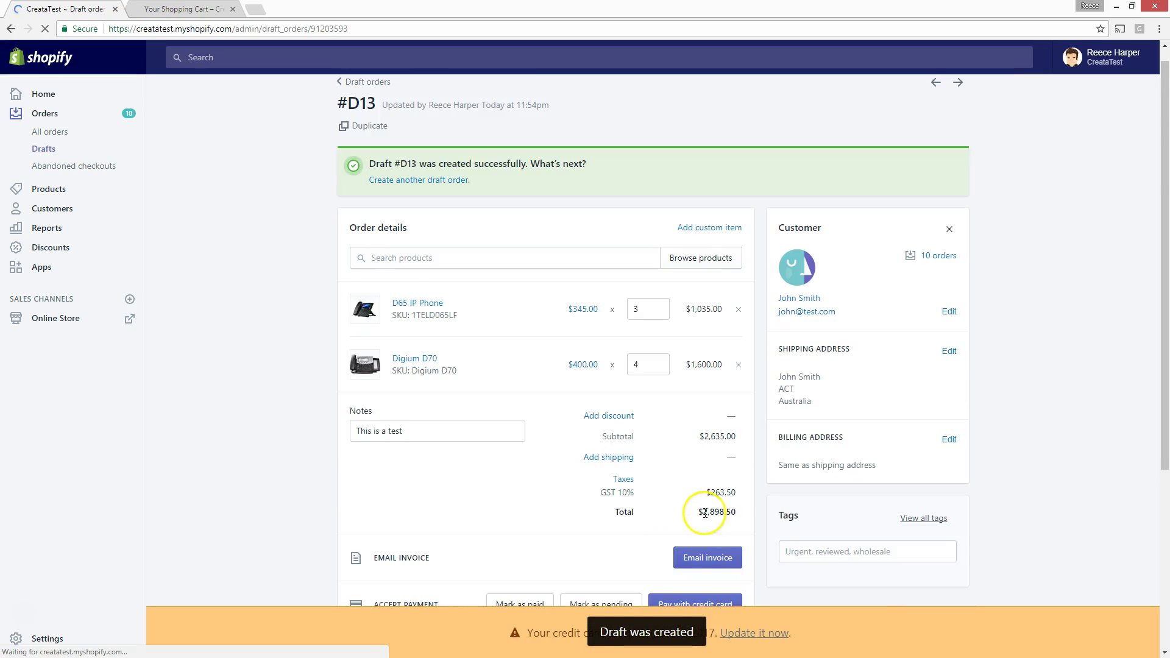
# Mark draft #D13 as paid and confirm creating the order
pyautogui.scroll(-4, 677, 524)
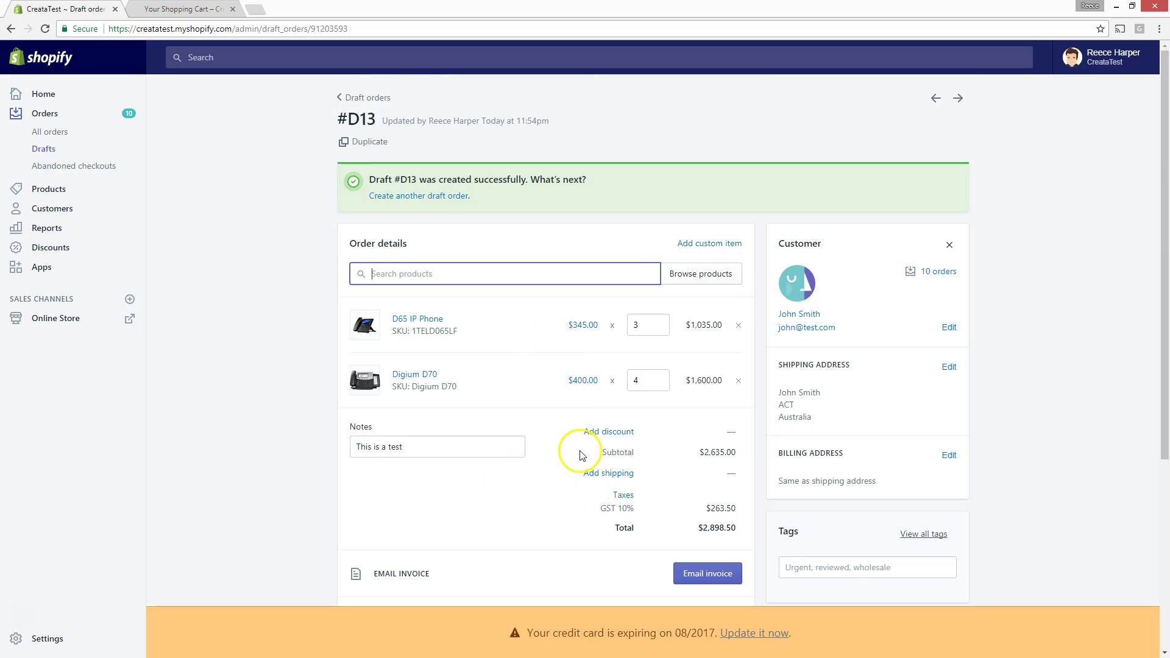
pyautogui.scroll(-2, 580, 444)
pyautogui.click(532, 499)
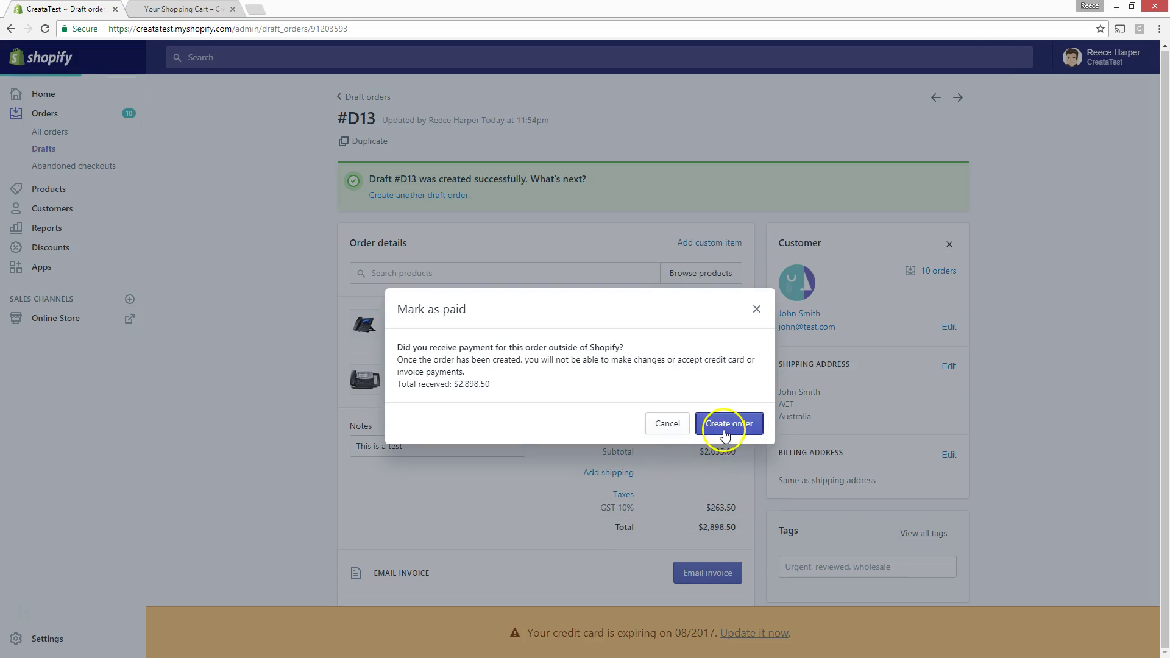
pyautogui.click(744, 423)
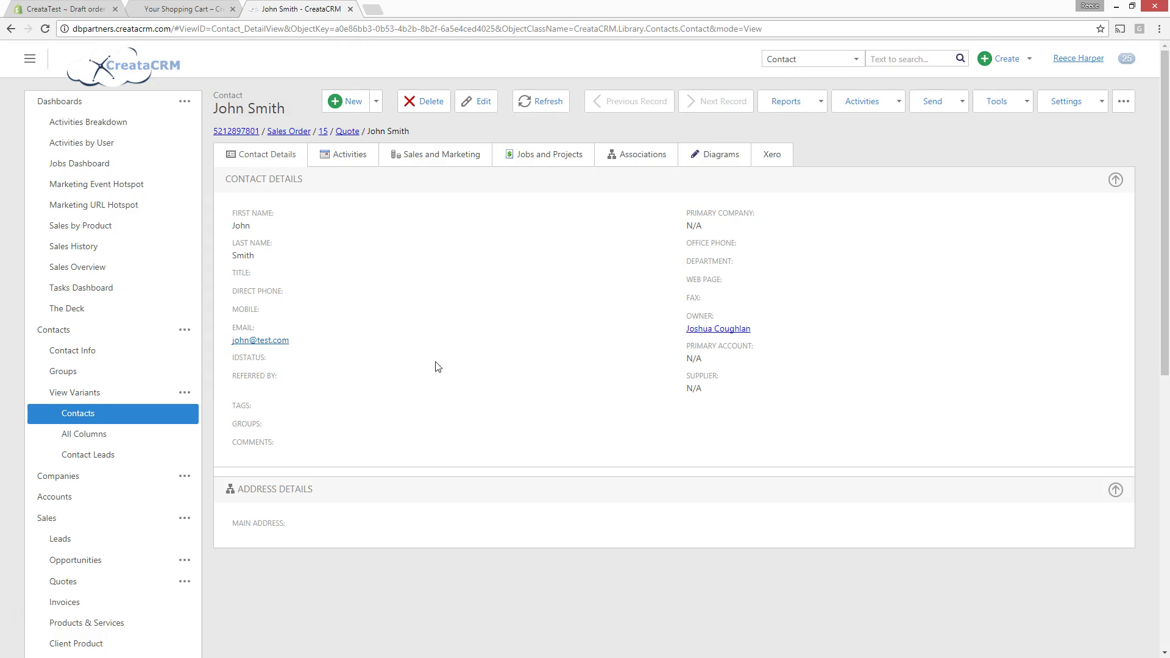
# Open ShopifyOrderCreation from the Workflow > Webhook Workflow Definition list
pyautogui.scroll(-8, 438, 366)
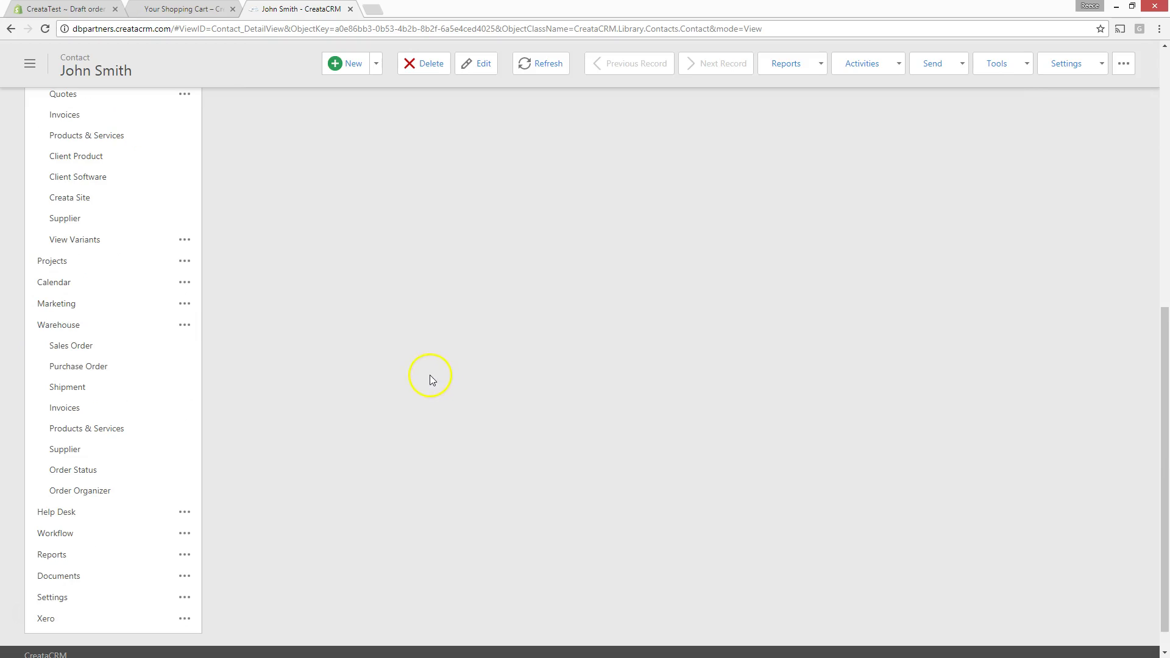
pyautogui.scroll(-2, 429, 378)
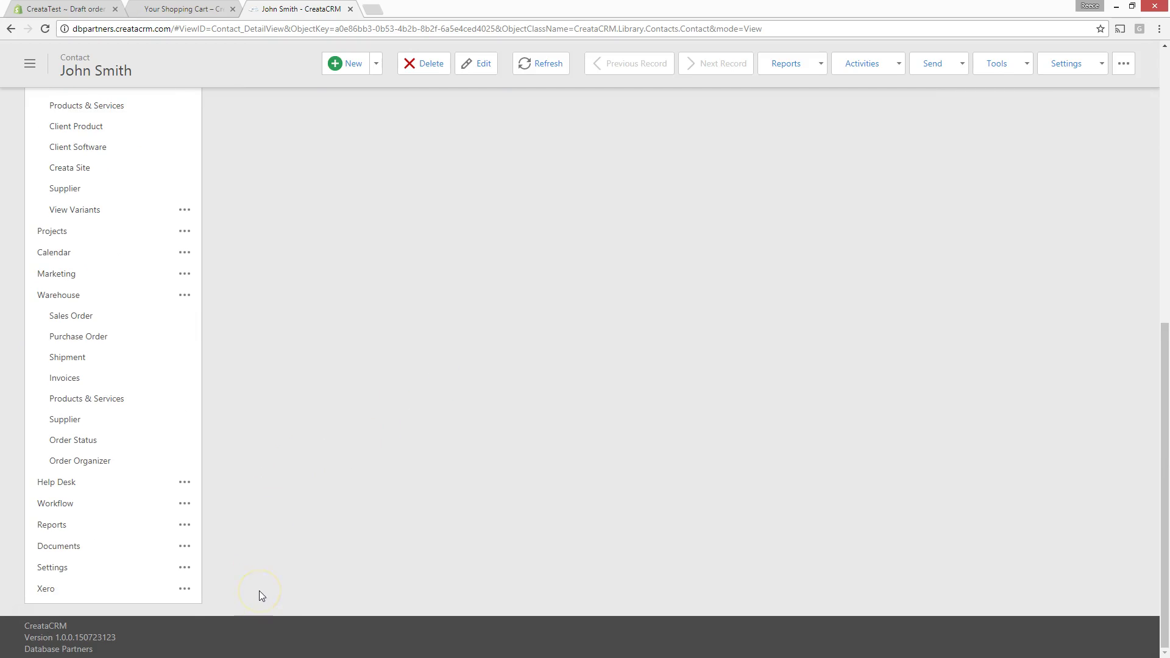
pyautogui.click(178, 504)
pyautogui.scroll(-3, 314, 409)
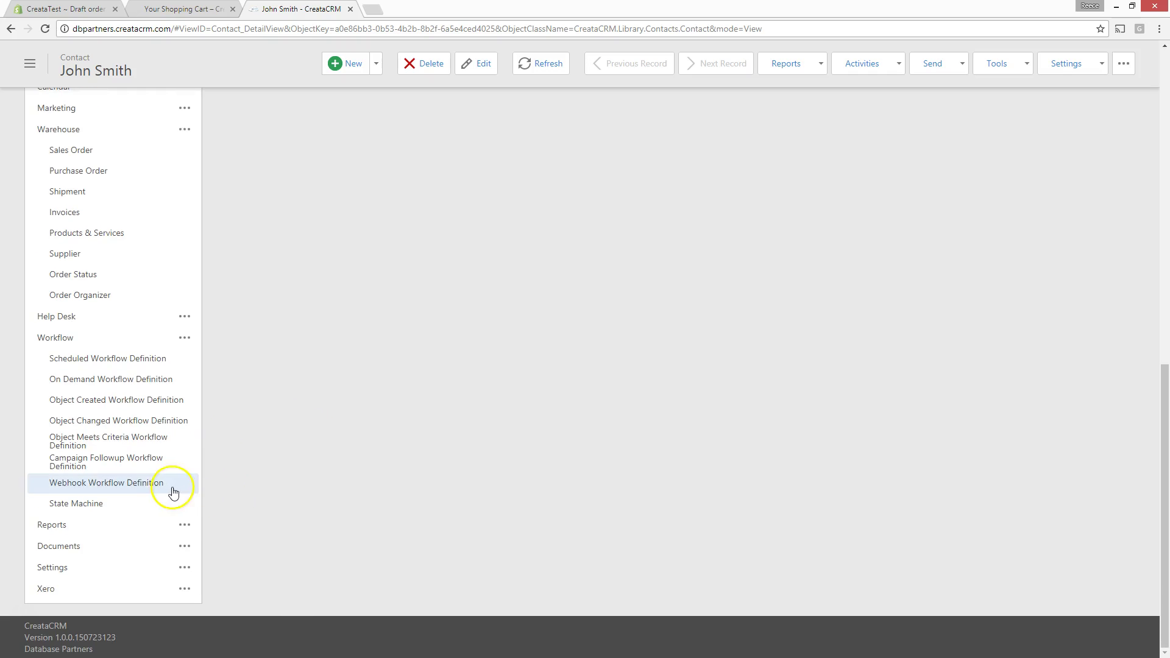
pyautogui.click(159, 484)
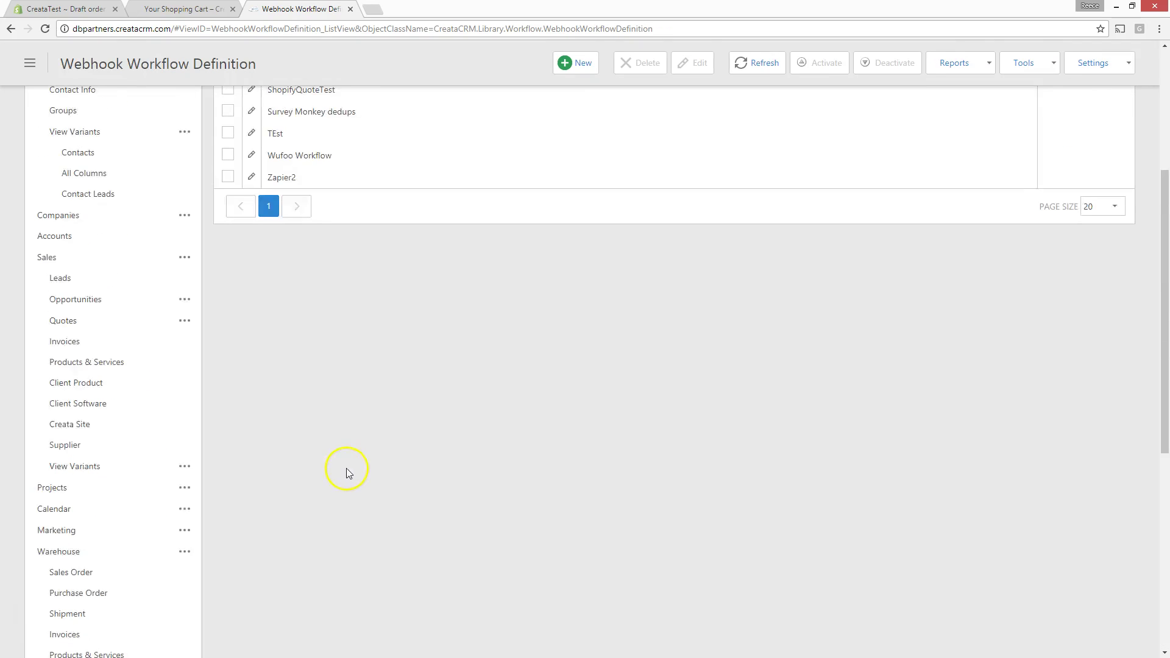
pyautogui.scroll(4, 349, 469)
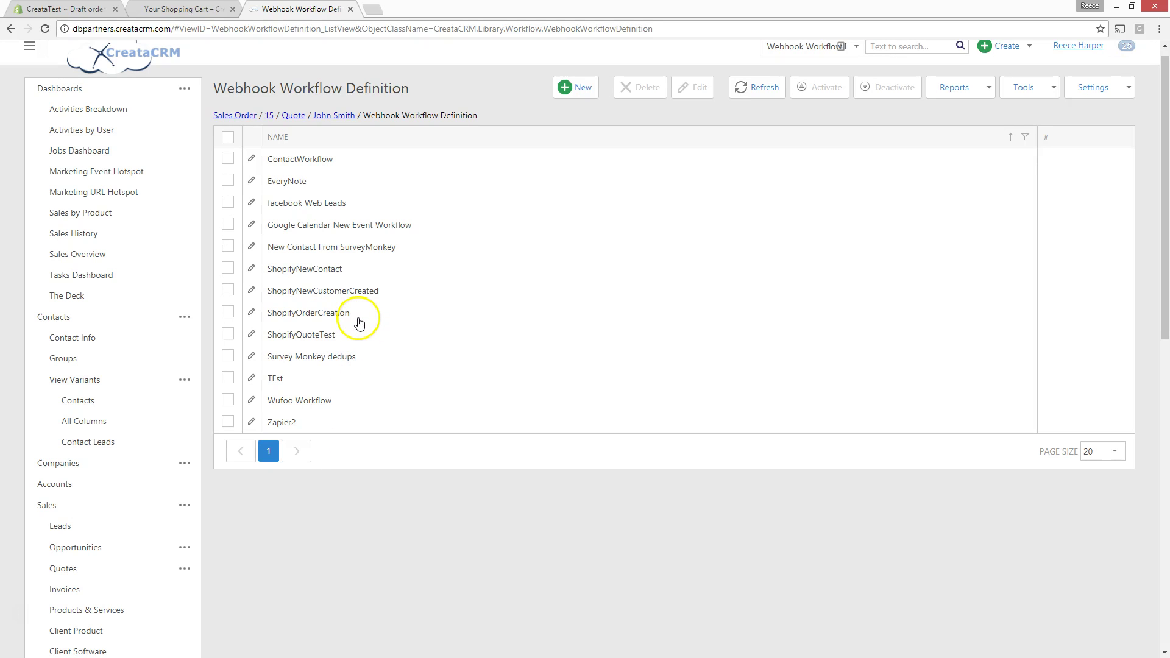
pyautogui.click(311, 313)
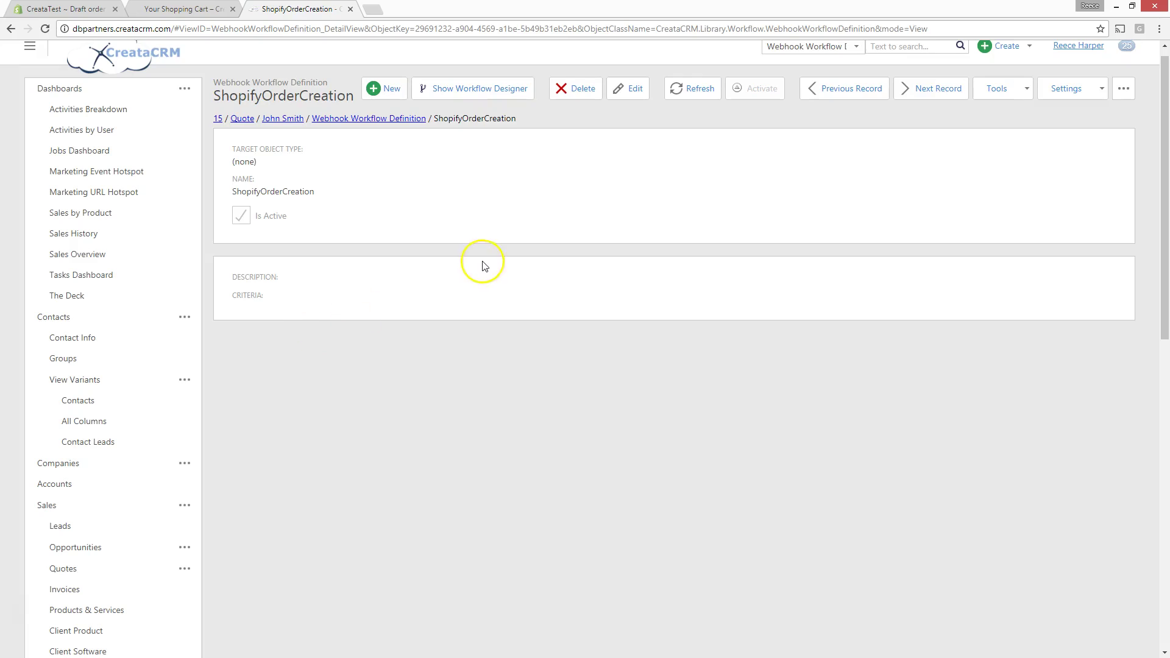
# Open the ShopifyOrderCreation workflow in a maximized WorkflowDesigner and scroll its canvas
pyautogui.click(481, 91)
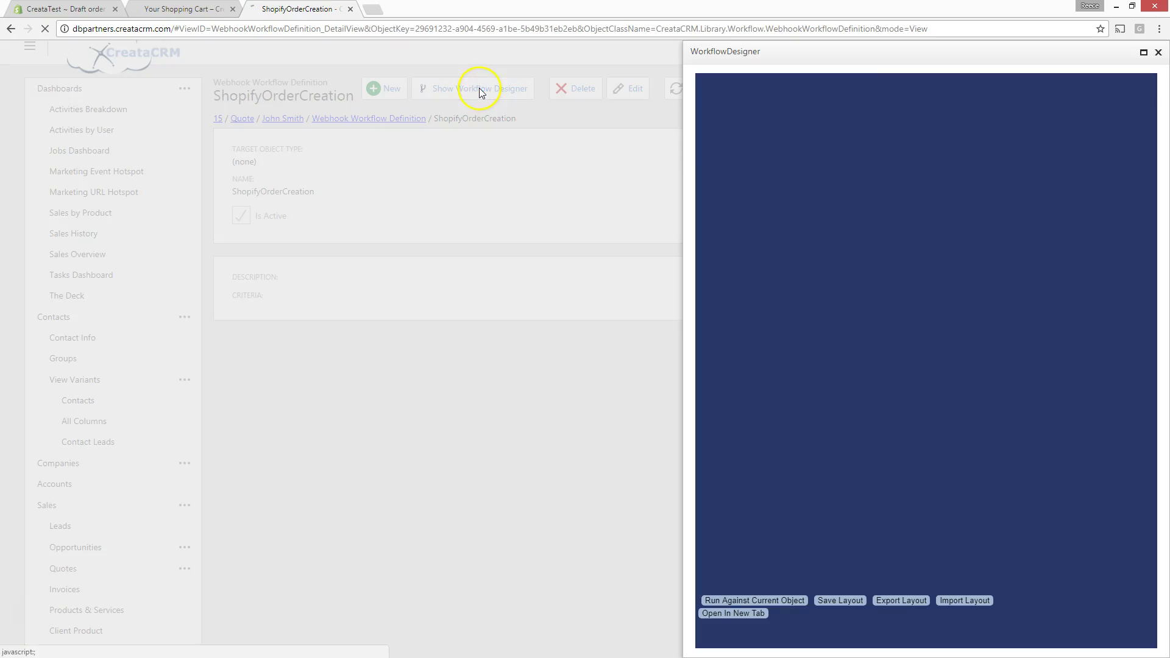
pyautogui.click(1144, 53)
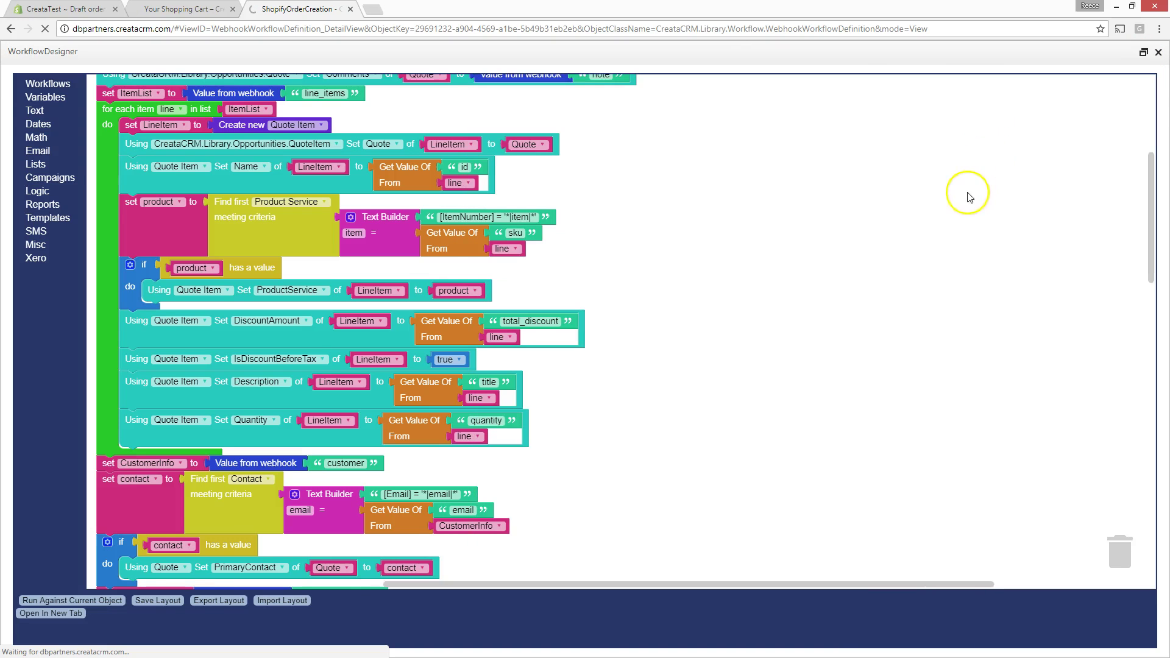
pyautogui.moveTo(1150, 213); pyautogui.dragTo(1140, 99)
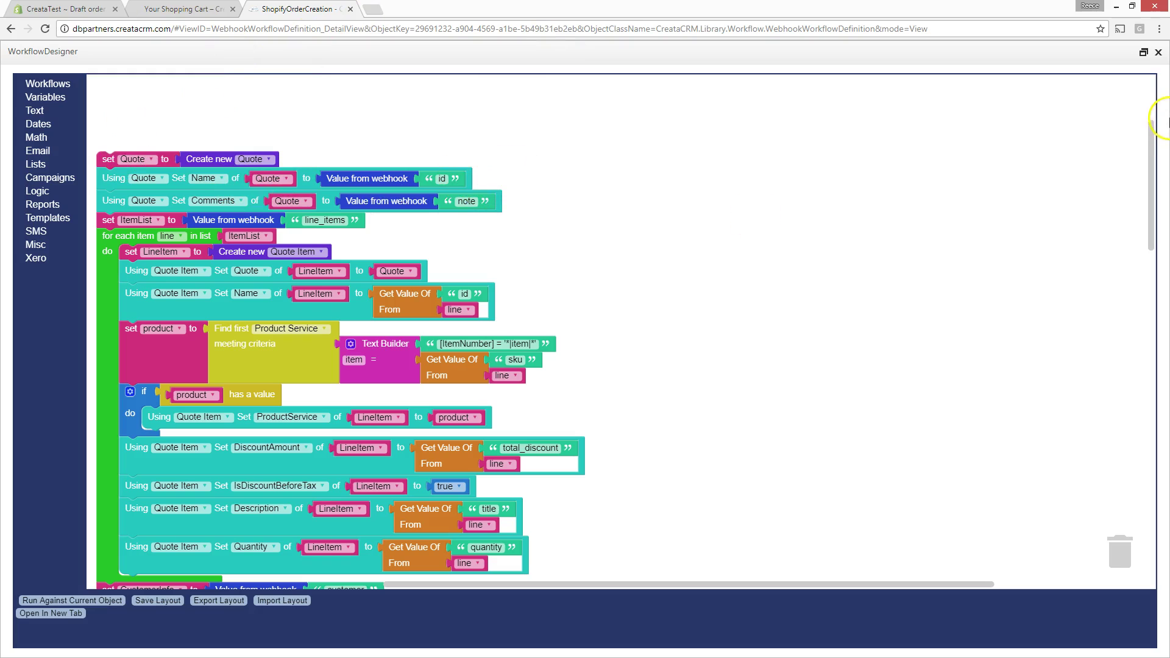
pyautogui.moveTo(1151, 153); pyautogui.dragTo(1147, 260)
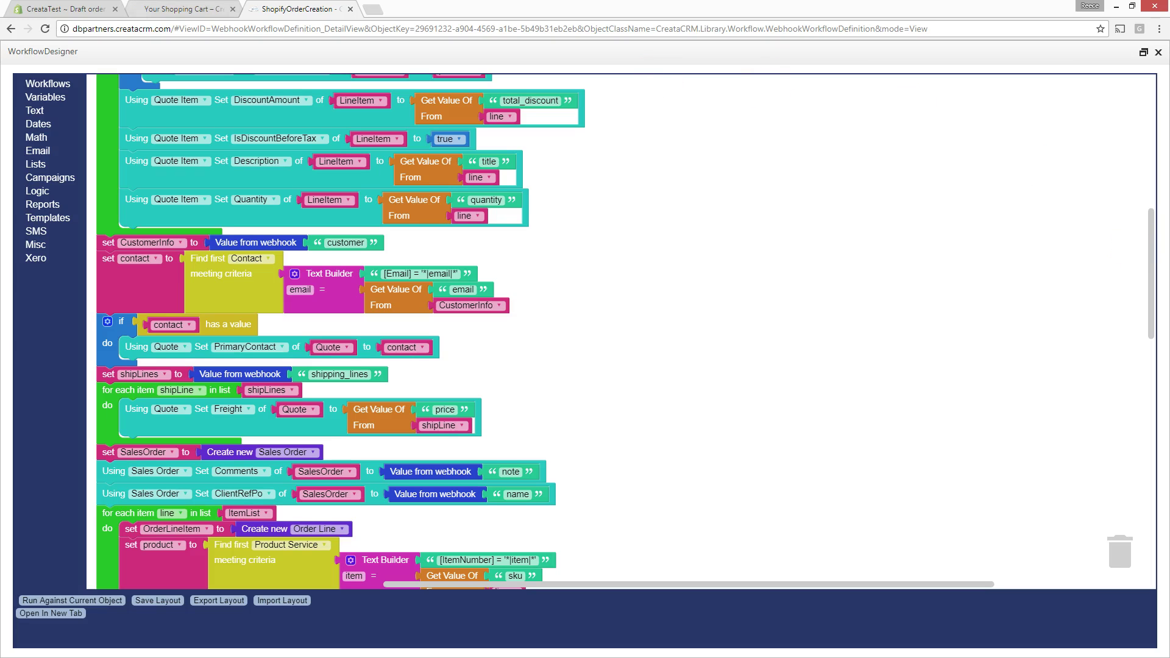
# Check the Shopify draft order, then scroll the designer to the Order Line and shipping address blocks
pyautogui.click(64, 9)
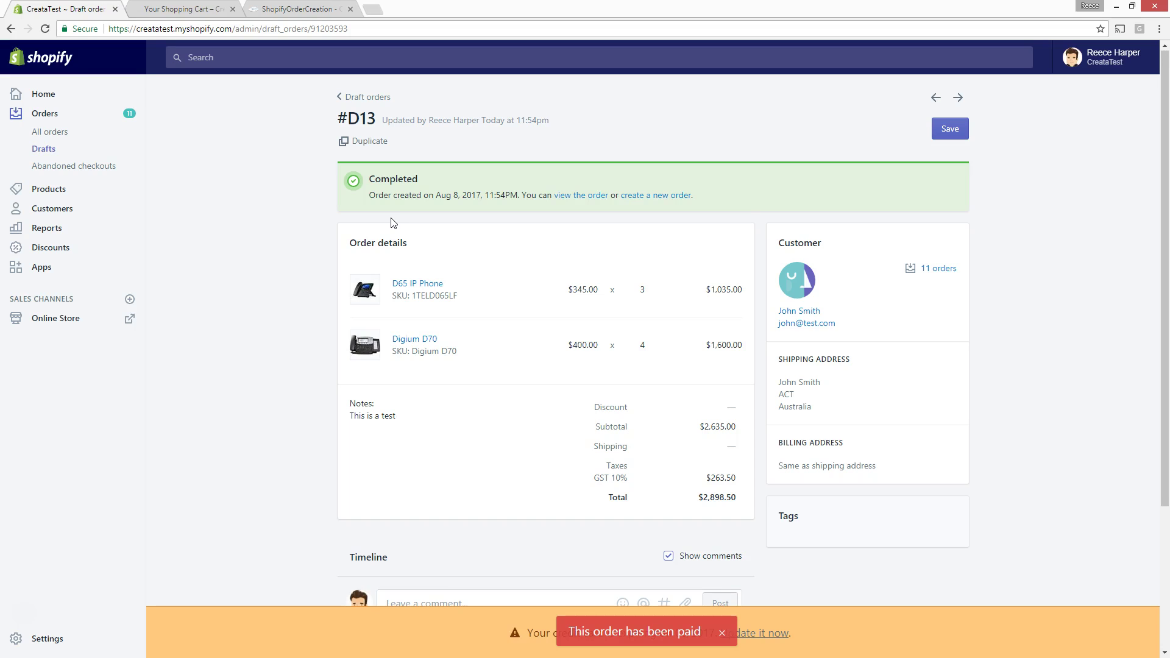
pyautogui.click(294, 9)
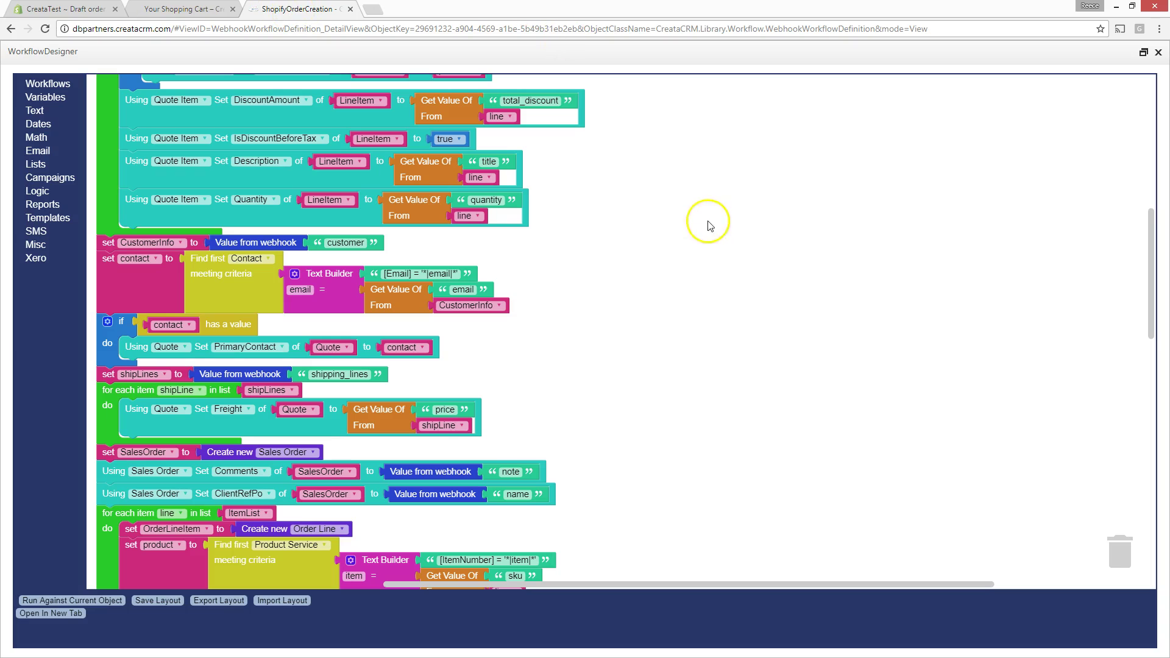
pyautogui.moveTo(1154, 246); pyautogui.dragTo(1117, 365)
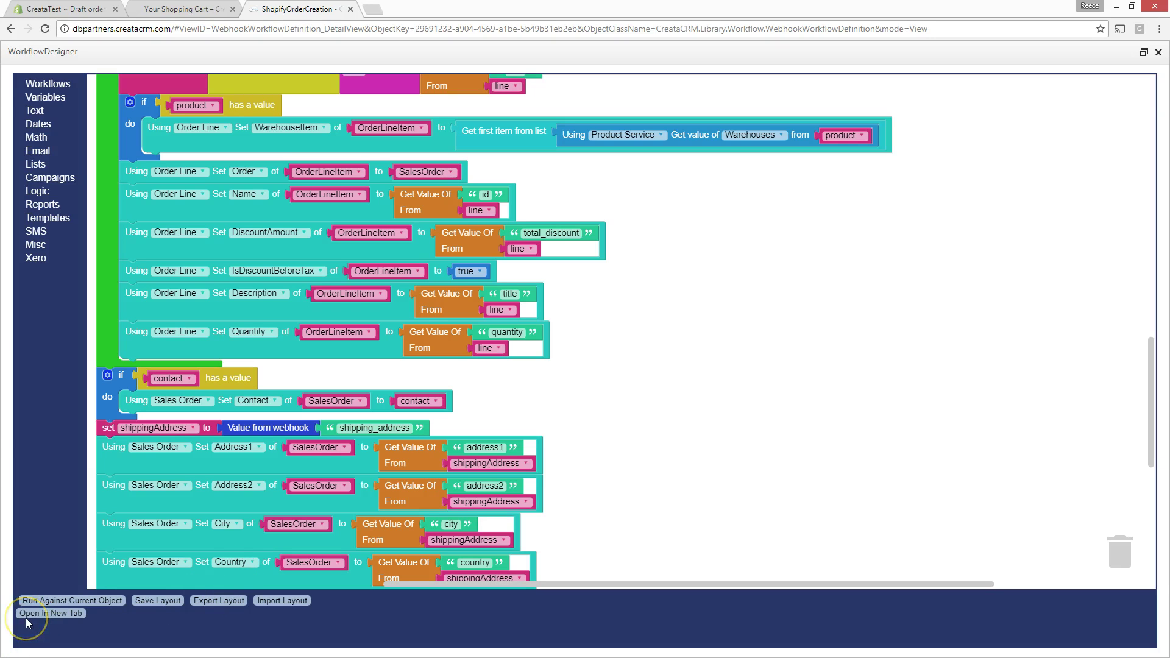
# Scroll to the follow-up task and ShopifyTest campaign blocks, then return to Shopify draft #D13
pyautogui.moveTo(1149, 358); pyautogui.dragTo(1131, 440)
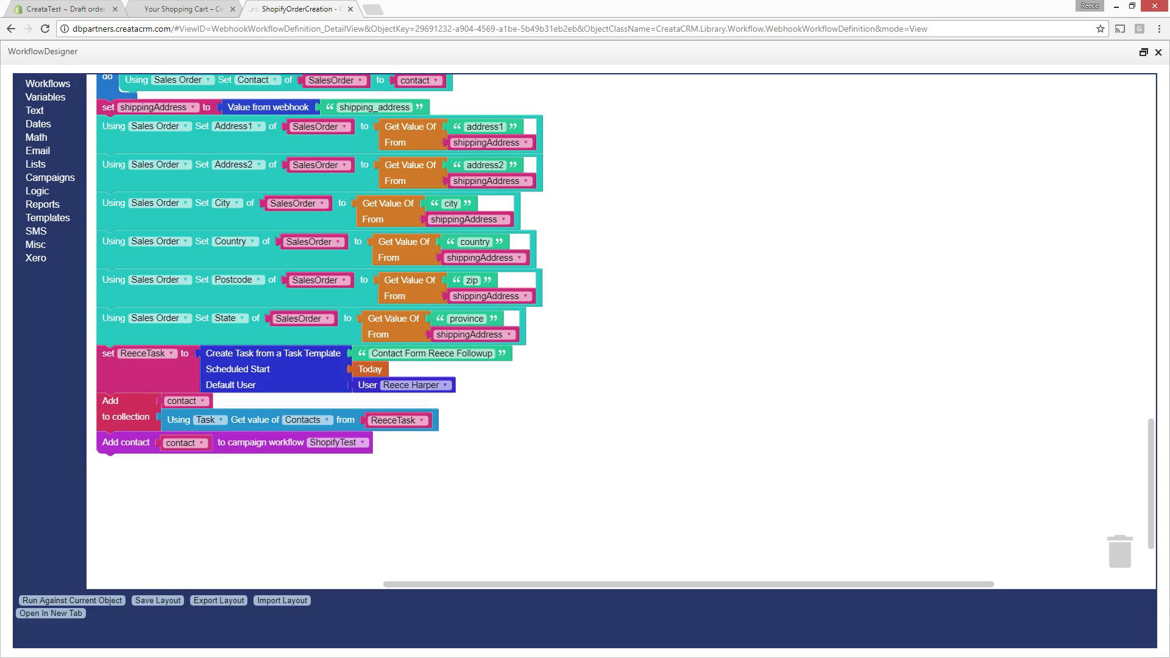
pyautogui.click(95, 9)
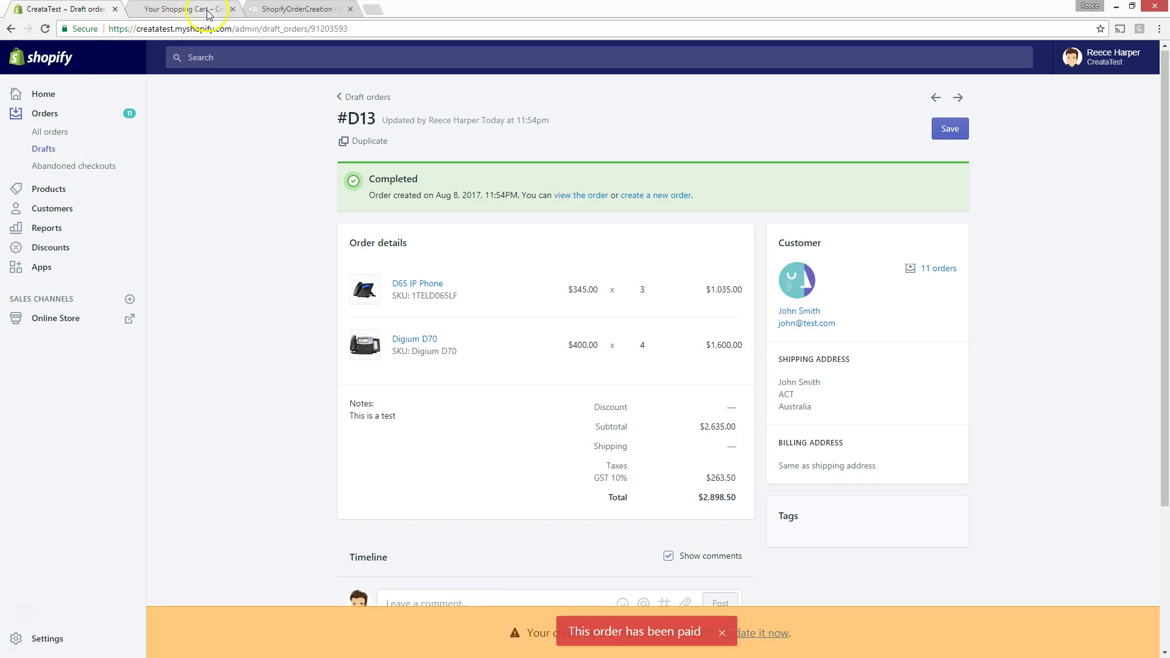
# Close the ShopifyOrderCreation WorkflowDesigner and open the order customer's contact record from the breadcrumb
pyautogui.click(287, 8)
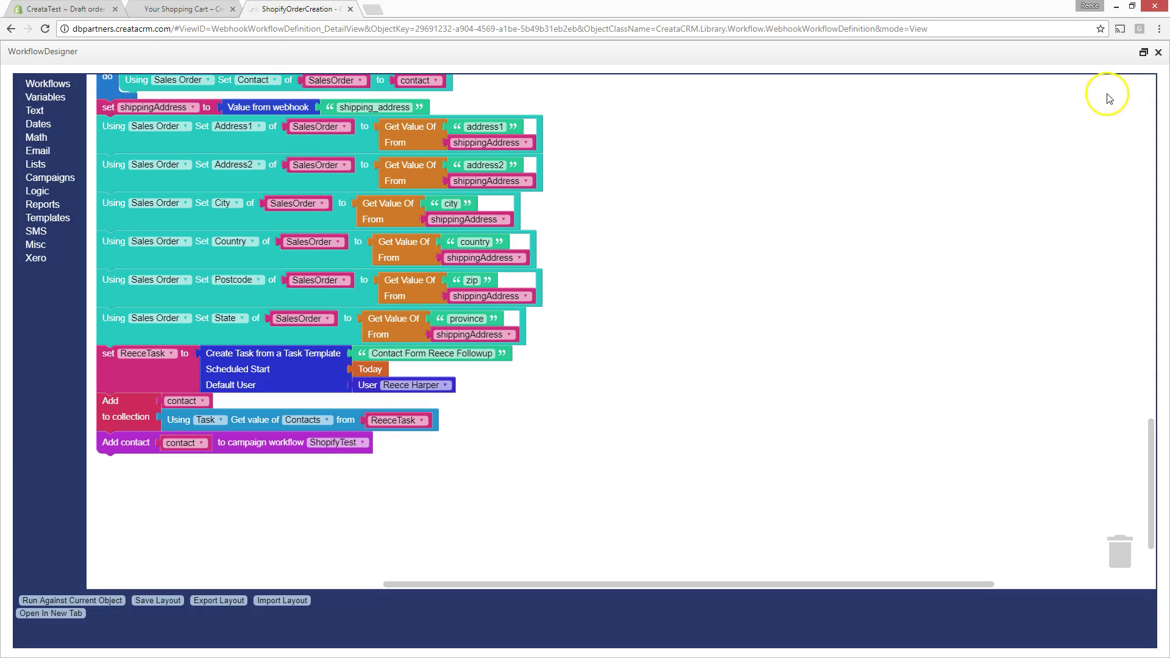
pyautogui.click(1158, 55)
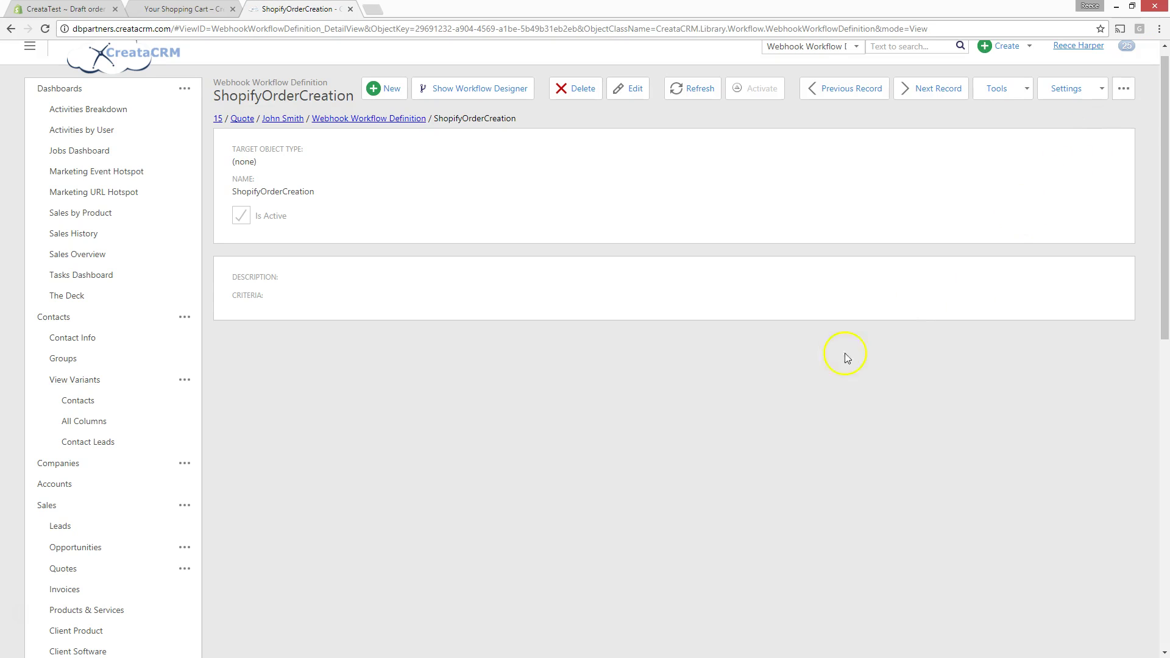
pyautogui.click(284, 119)
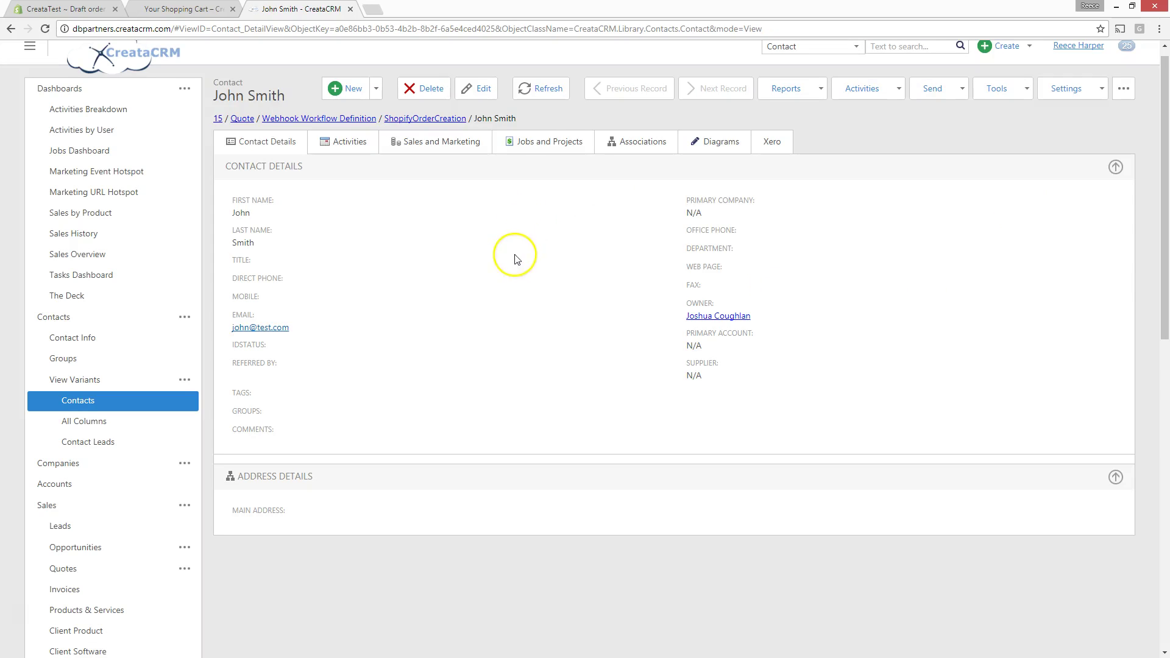
# Open the contact's newest quote from the Quotes tab and highlight its Digium D70 item
pyautogui.click(438, 153)
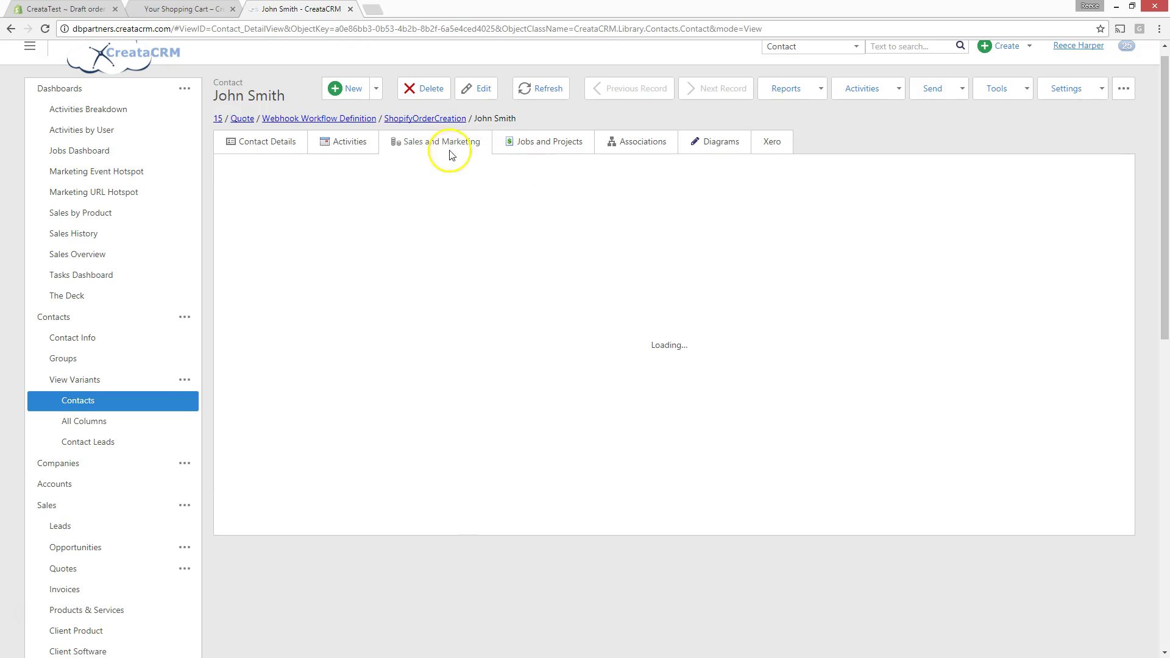
pyautogui.scroll(-3, 494, 308)
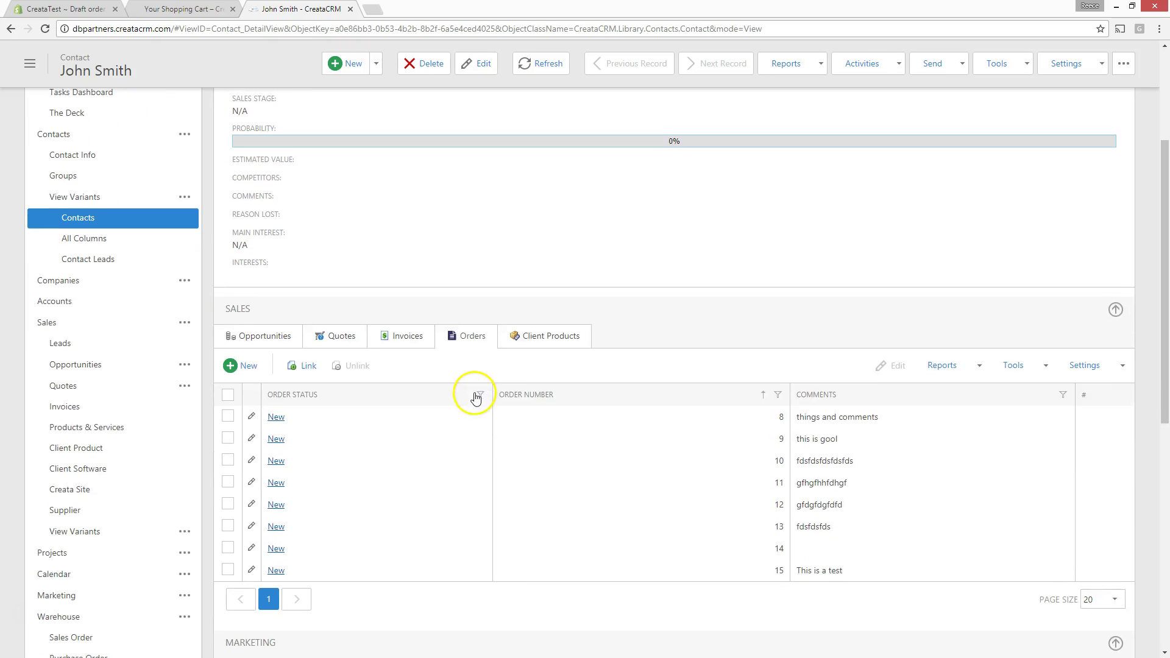
pyautogui.click(343, 398)
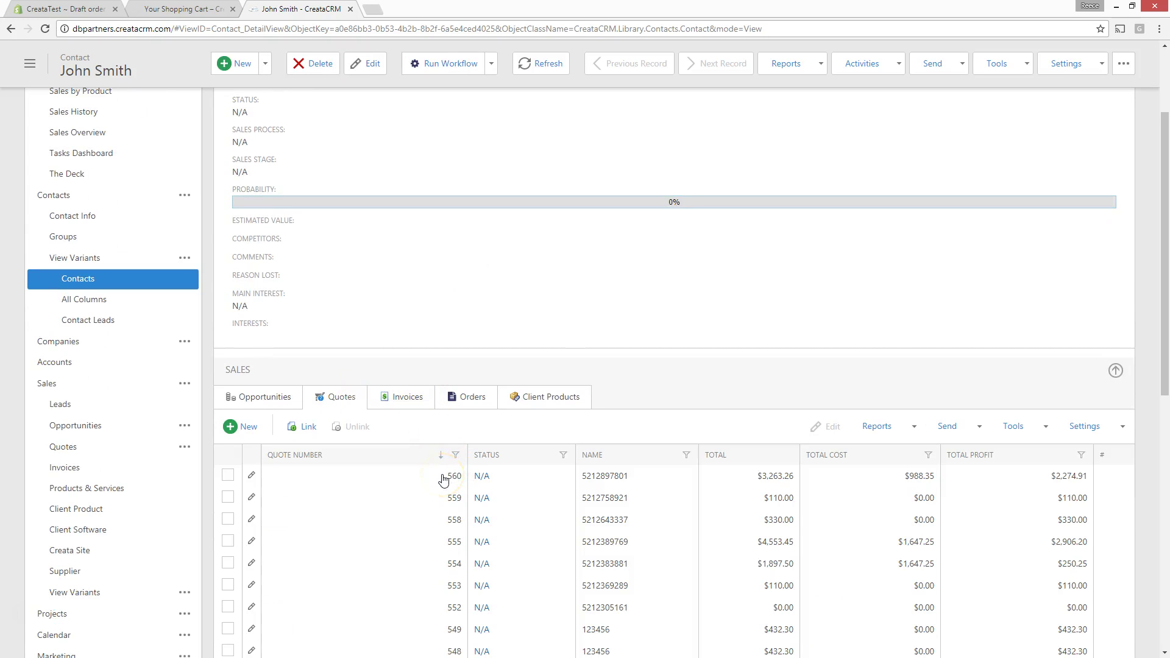
pyautogui.click(443, 479)
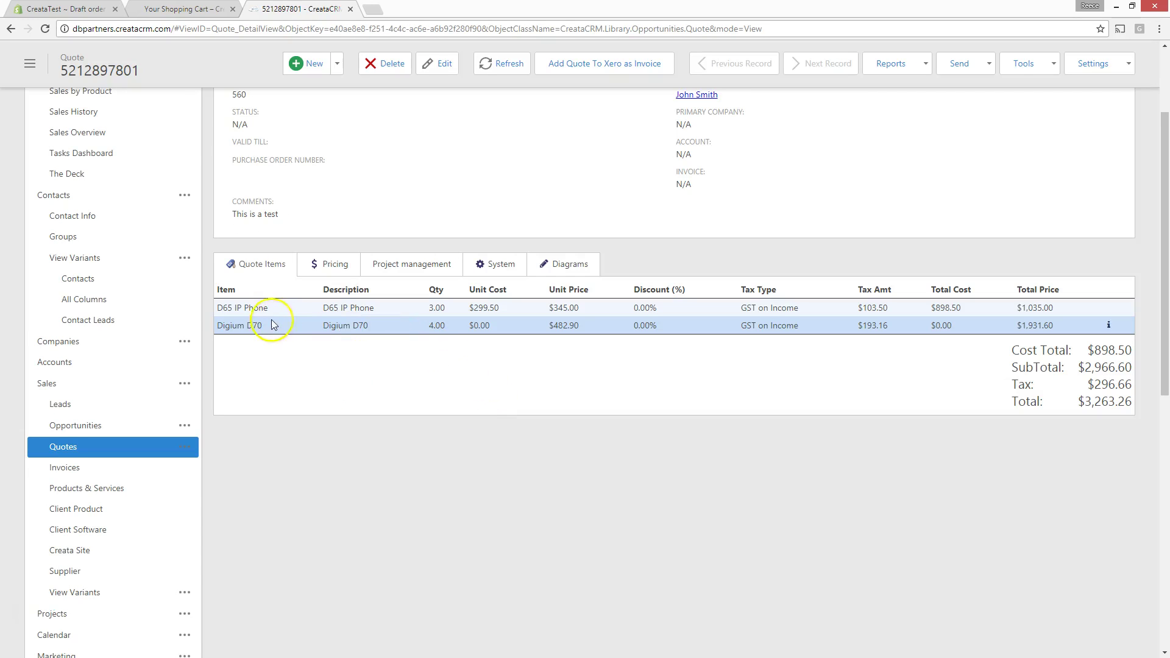
pyautogui.moveTo(217, 308); pyautogui.dragTo(308, 387)
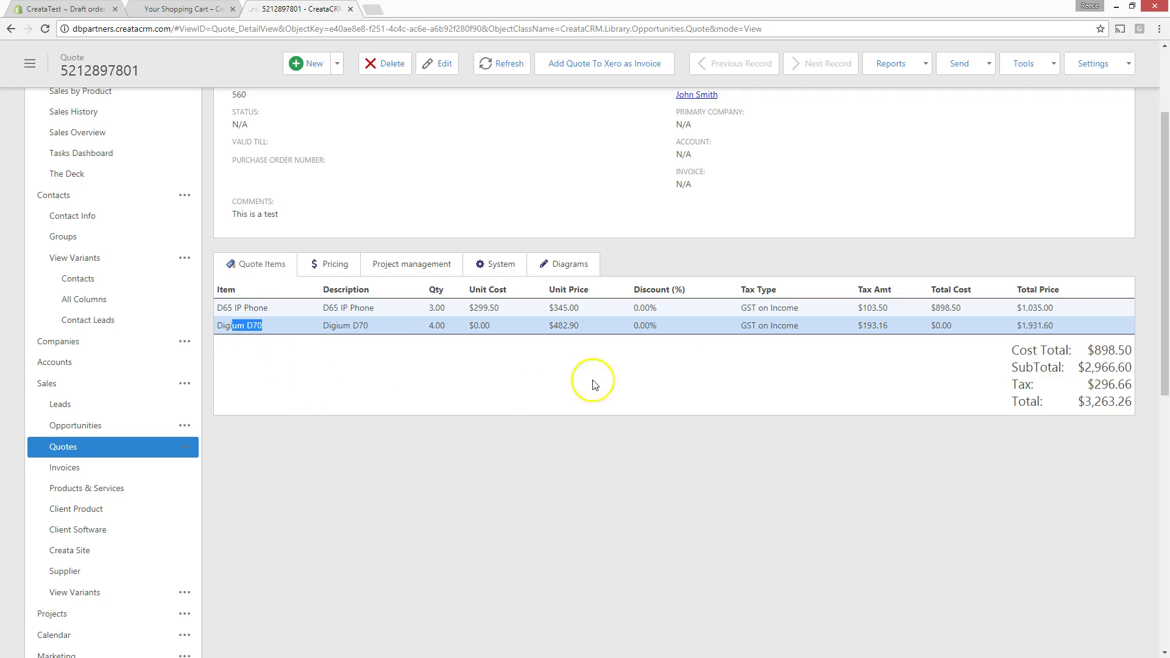
# Return to the contact record and list its sales orders, numbers 8 through 15
pyautogui.scroll(3, 639, 380)
pyautogui.click(467, 131)
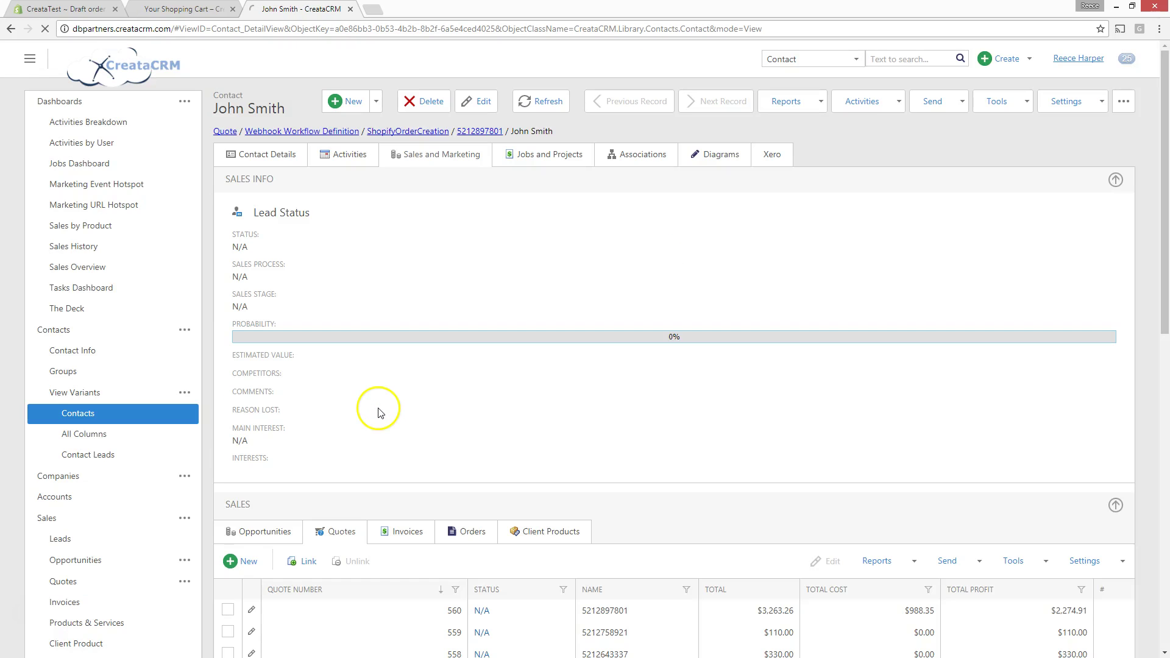
pyautogui.scroll(-2, 380, 408)
pyautogui.scroll(-1, 380, 407)
pyautogui.click(474, 412)
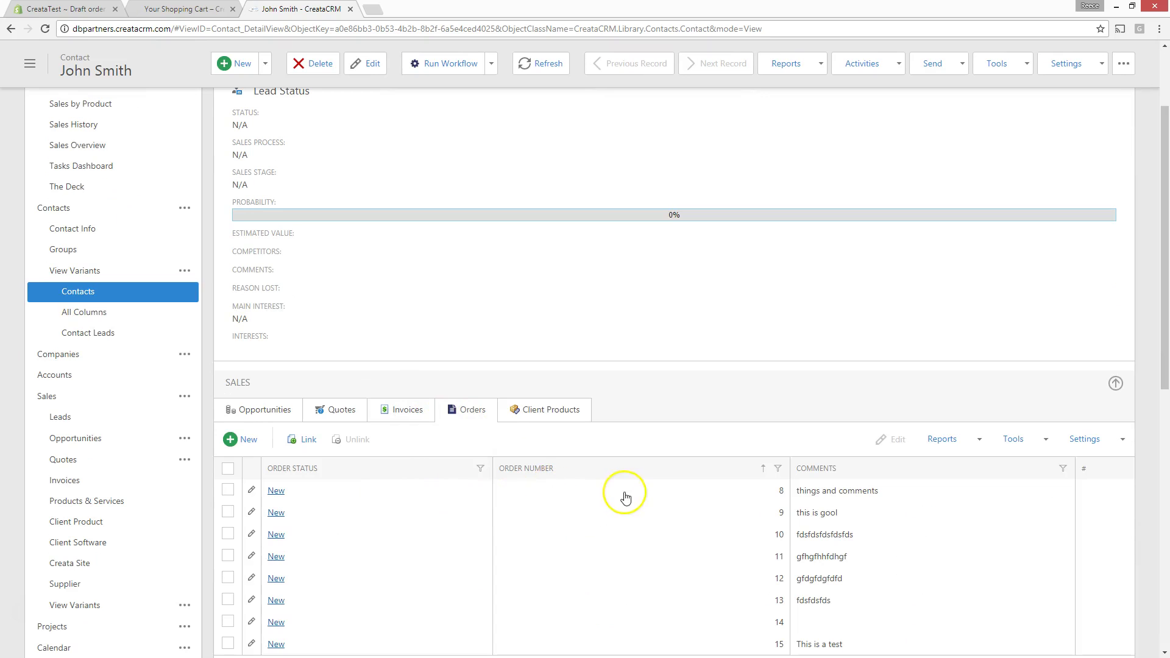
pyautogui.scroll(-2, 637, 495)
pyautogui.click(739, 526)
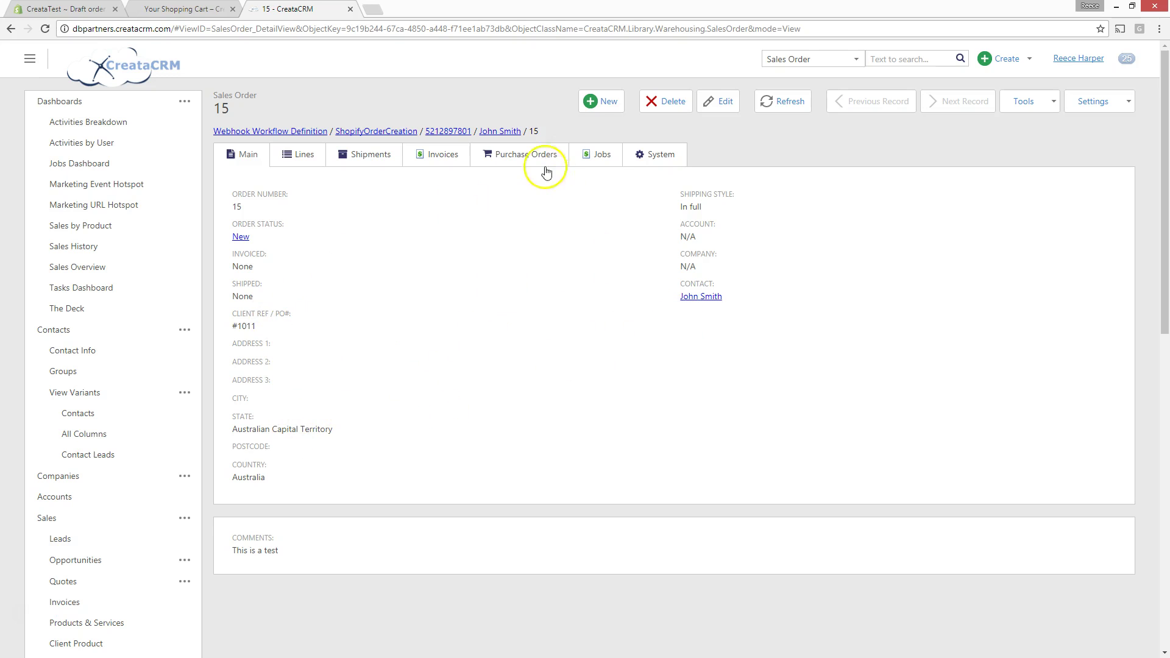
pyautogui.click(501, 131)
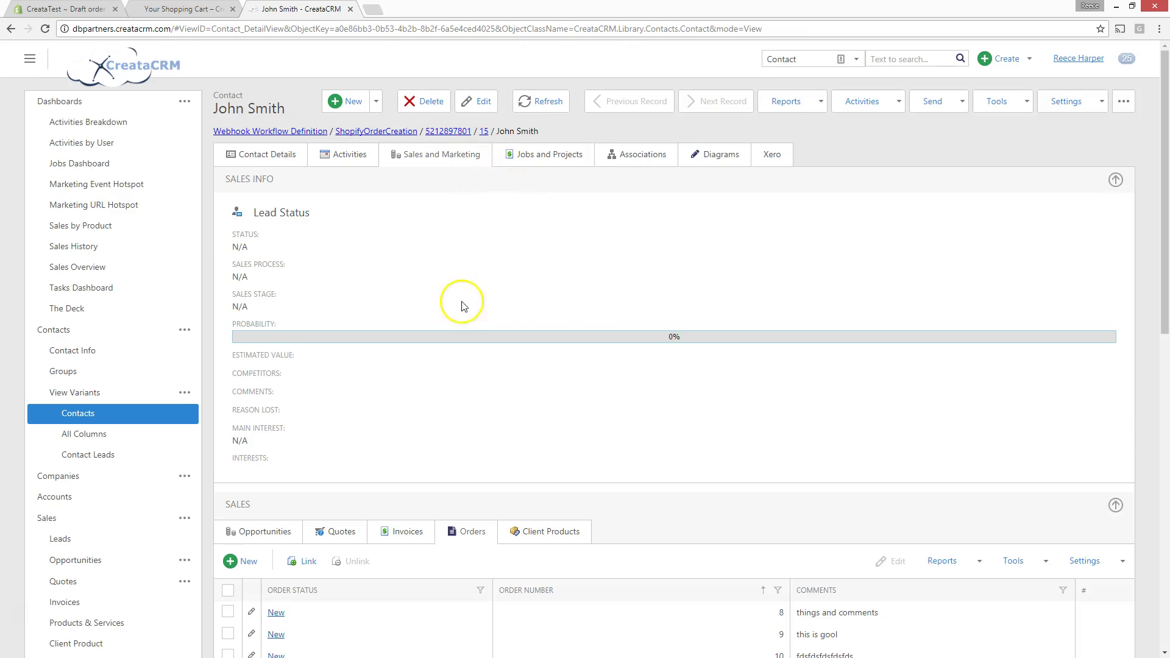
# Complete the contact-form follow-up task under Jobs and Projects, revealing the new 'Contact Form 2nd Followup' task
pyautogui.scroll(-3, 466, 314)
pyautogui.scroll(3, 465, 313)
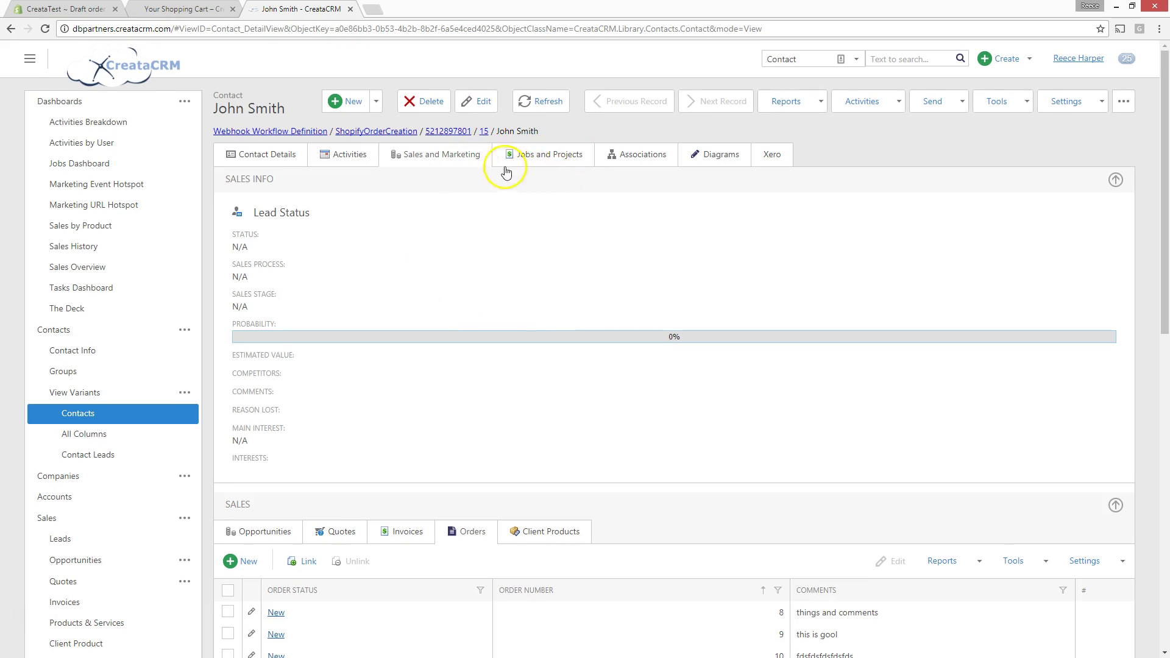
pyautogui.scroll(-3, 510, 214)
pyautogui.scroll(3, 509, 214)
pyautogui.click(582, 163)
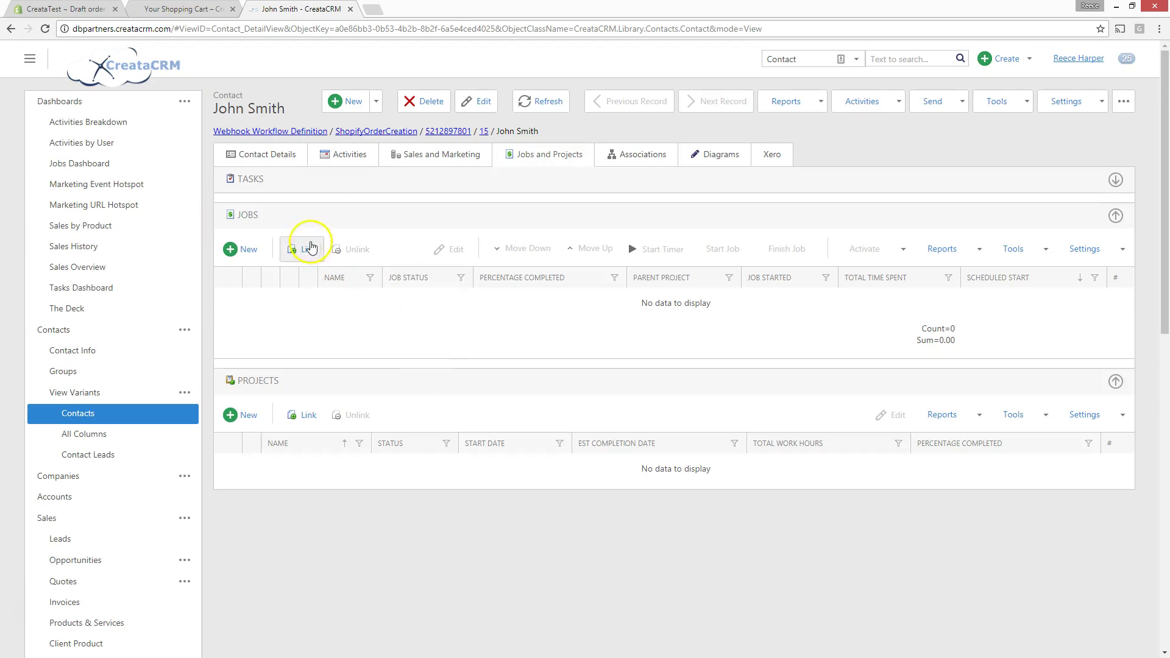
pyautogui.click(323, 180)
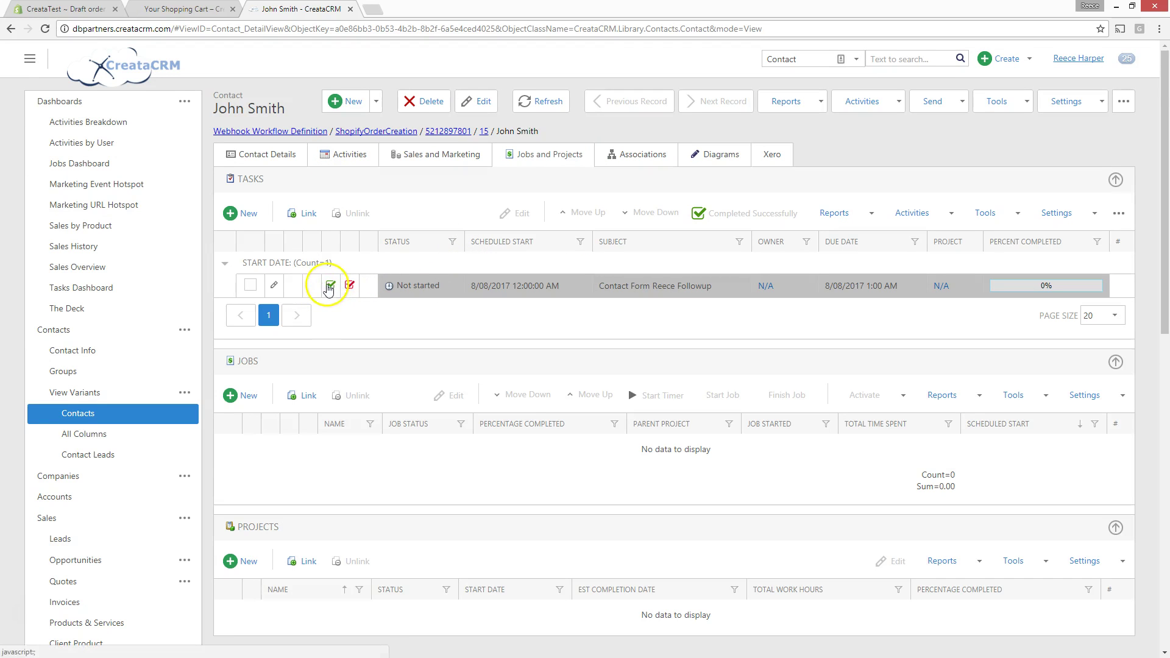
pyautogui.click(406, 299)
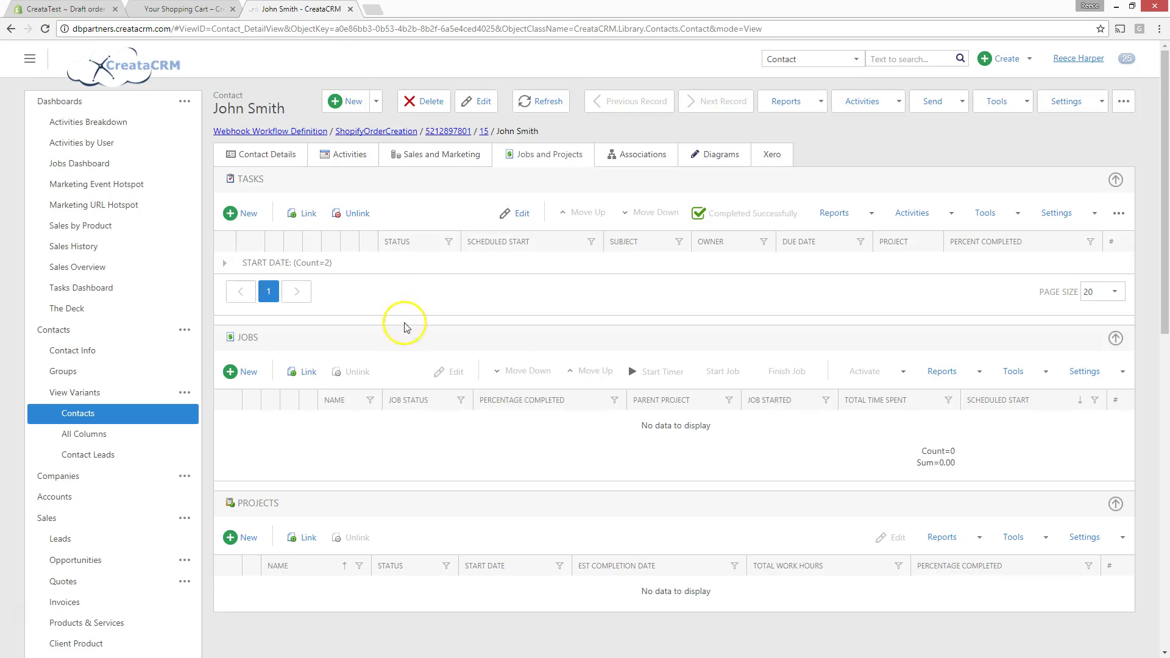
pyautogui.click(227, 265)
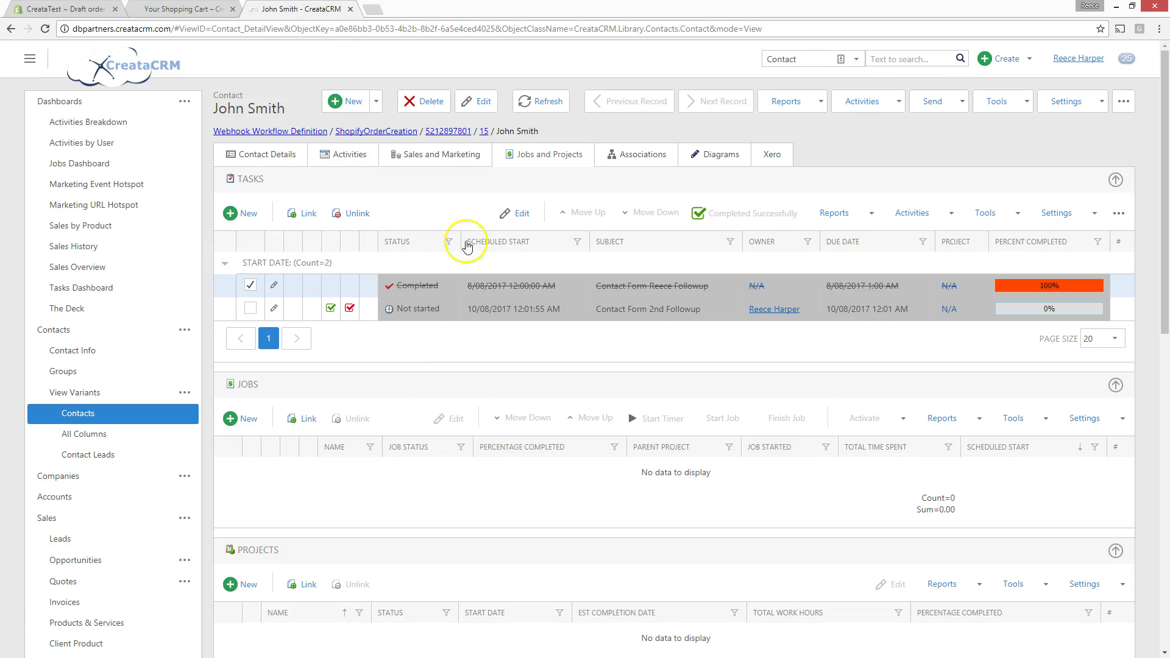
# Verify ShopifyTest under Sales and Marketing campaign workflows, then return to the $2,898.50 Shopify draft order
pyautogui.scroll(-3, 564, 244)
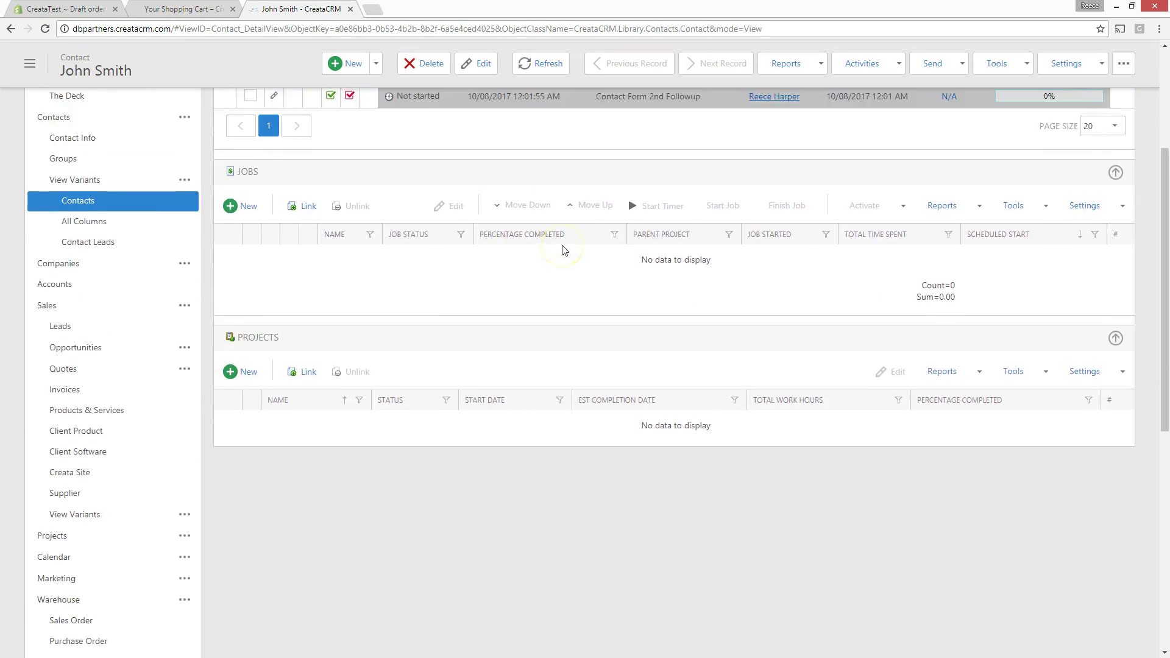
pyautogui.scroll(3, 564, 250)
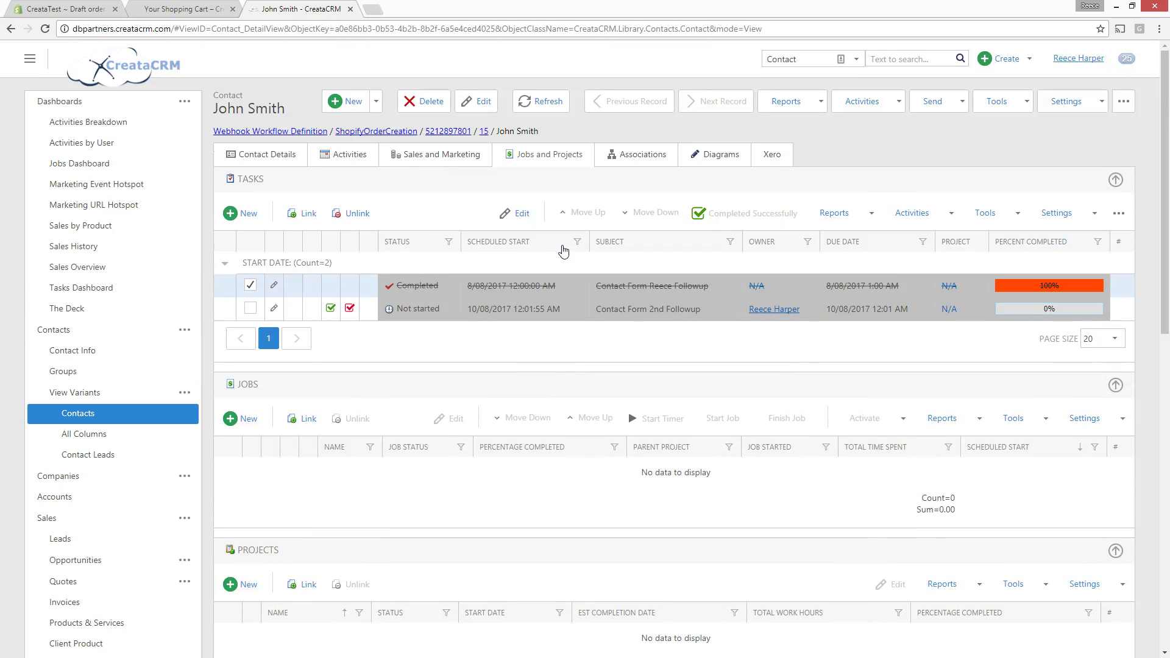
pyautogui.click(444, 160)
pyautogui.scroll(-4, 570, 262)
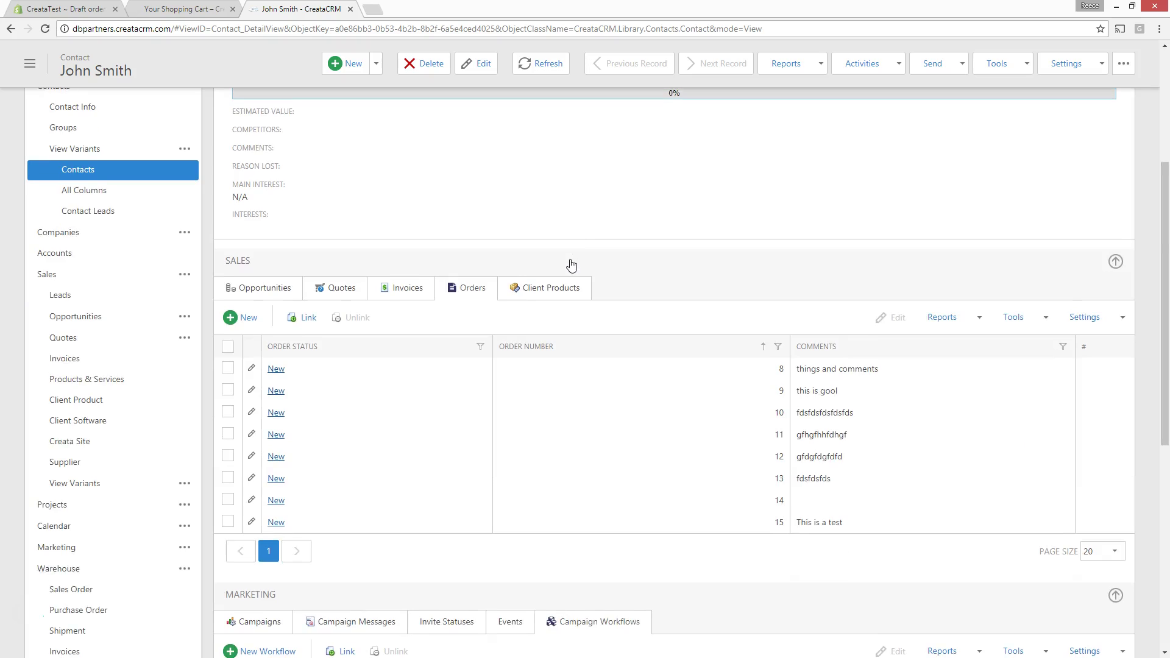
pyautogui.scroll(-3, 570, 262)
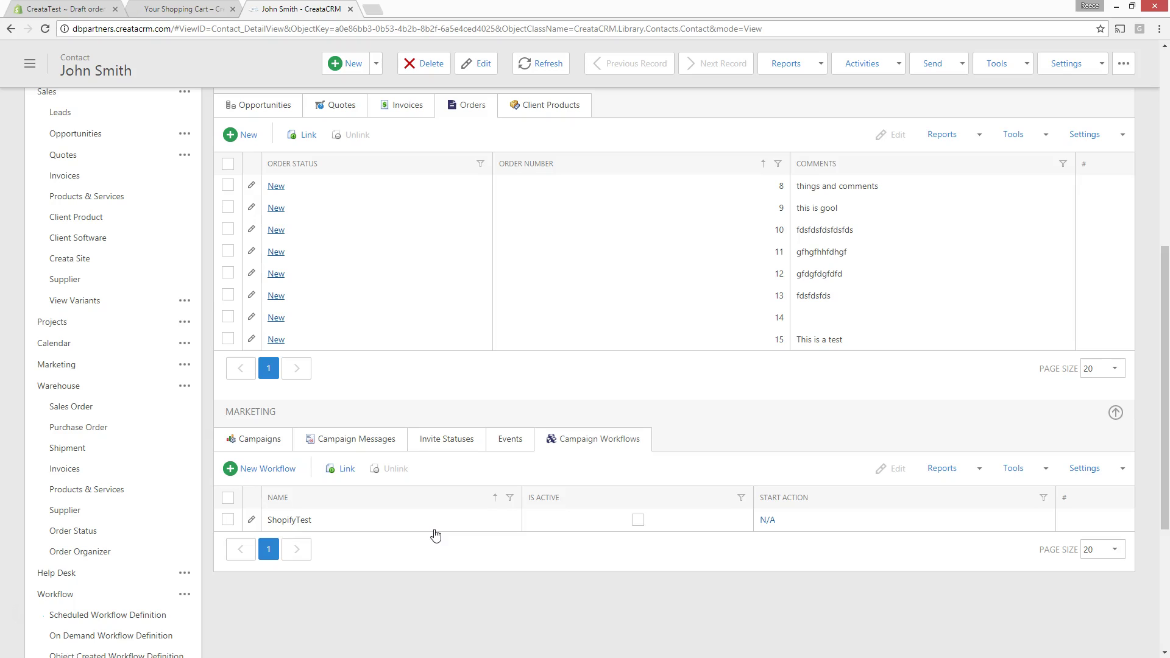
pyautogui.scroll(-1, 36, 648)
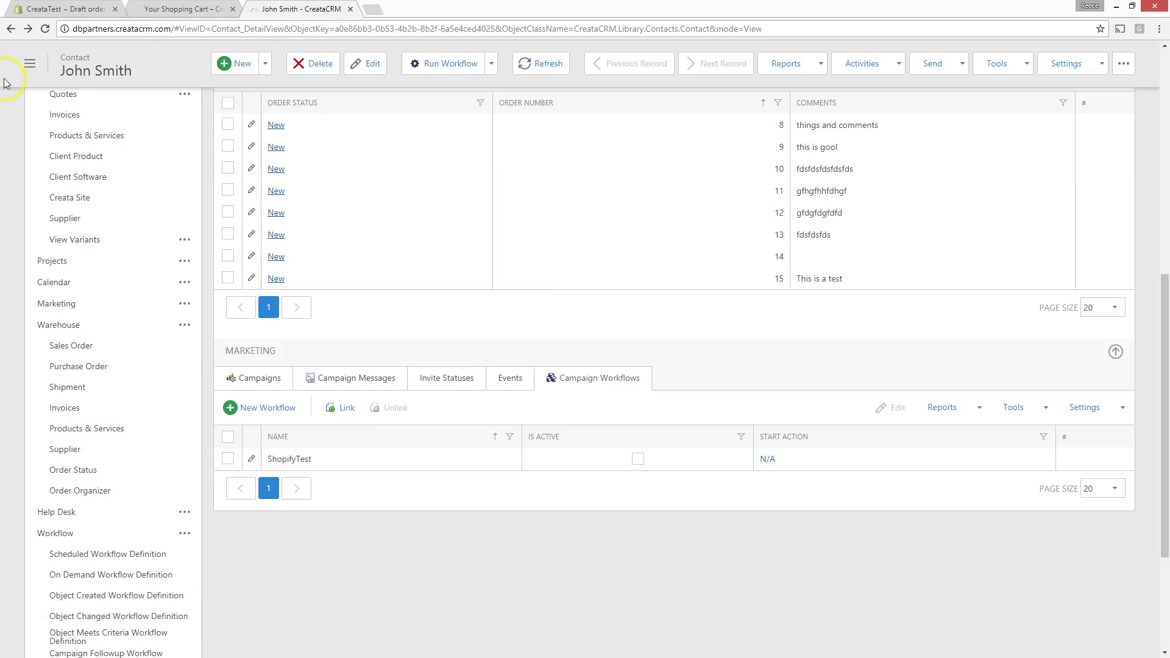
pyautogui.click(35, 9)
pyautogui.scroll(-2, 372, 332)
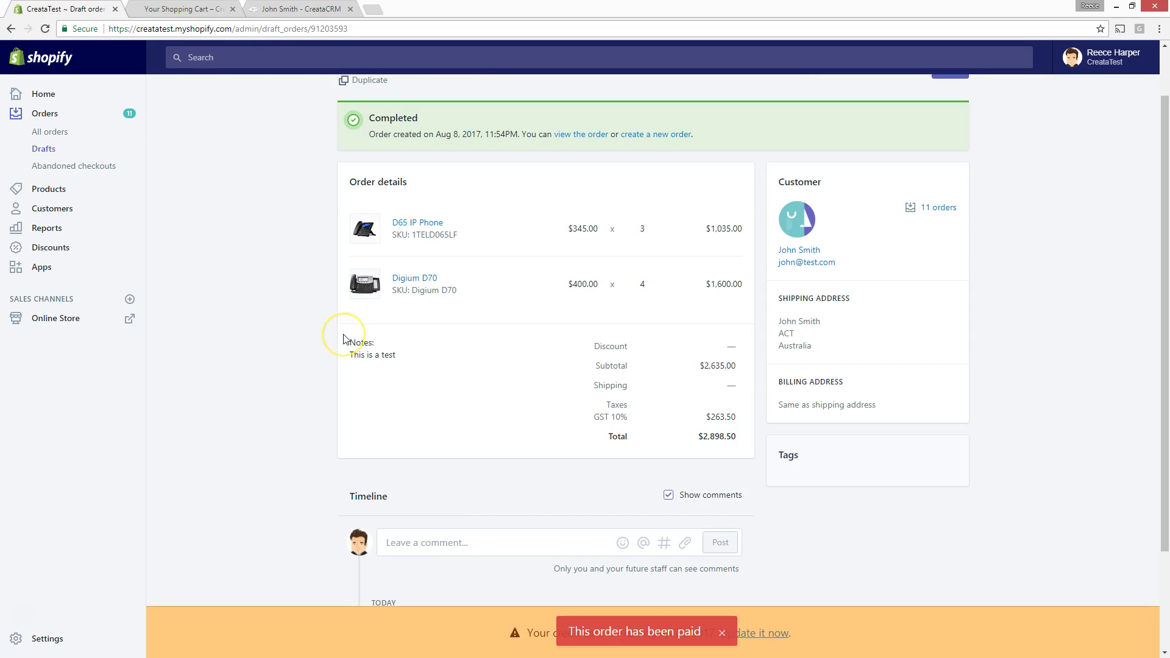
# Open sales order 15's lines showing 4 Digium D70 and 3 D65 IP Phones
pyautogui.click(265, 15)
pyautogui.scroll(4, 392, 248)
pyautogui.scroll(-2, 758, 393)
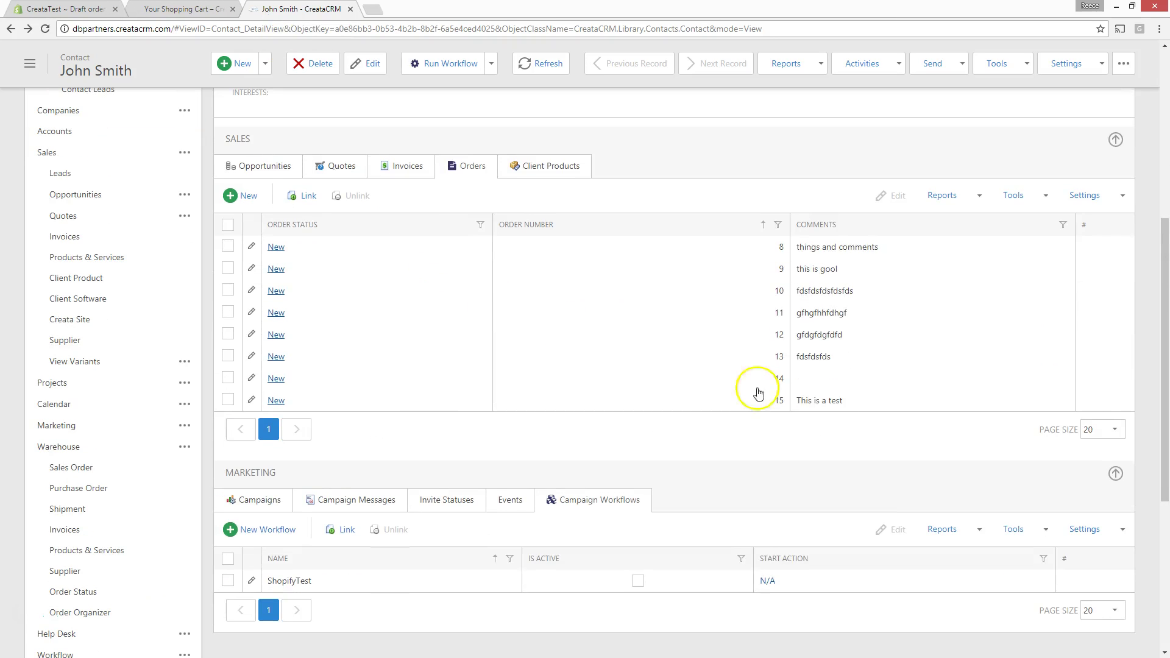
pyautogui.click(833, 402)
pyautogui.scroll(6, 388, 323)
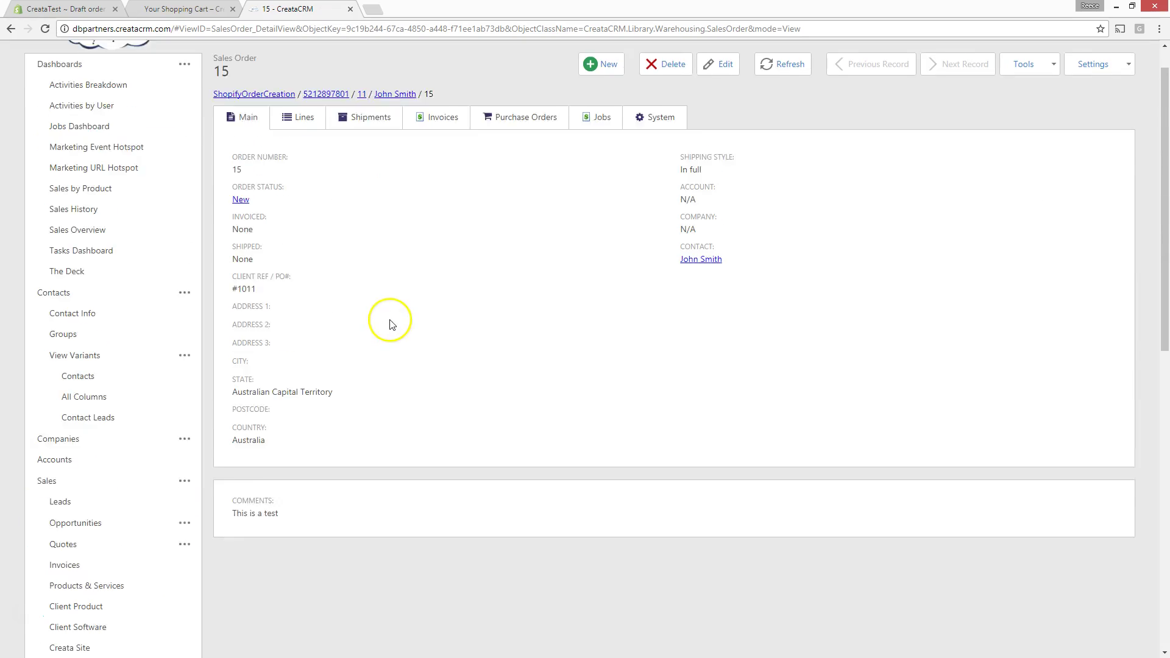
pyautogui.click(304, 156)
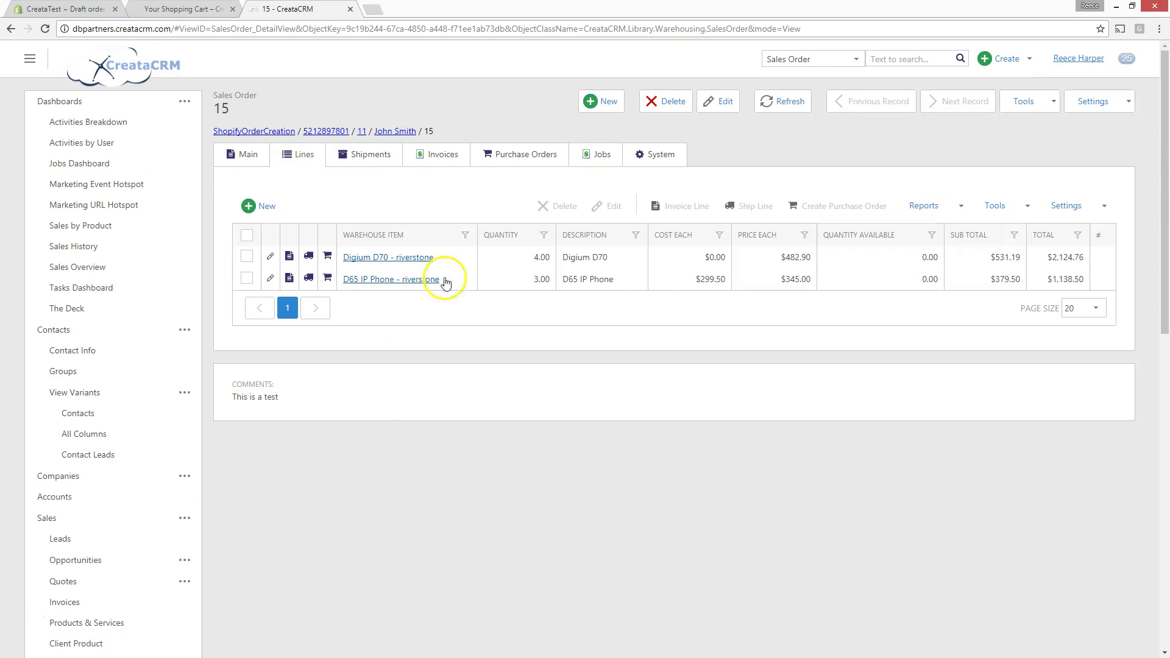